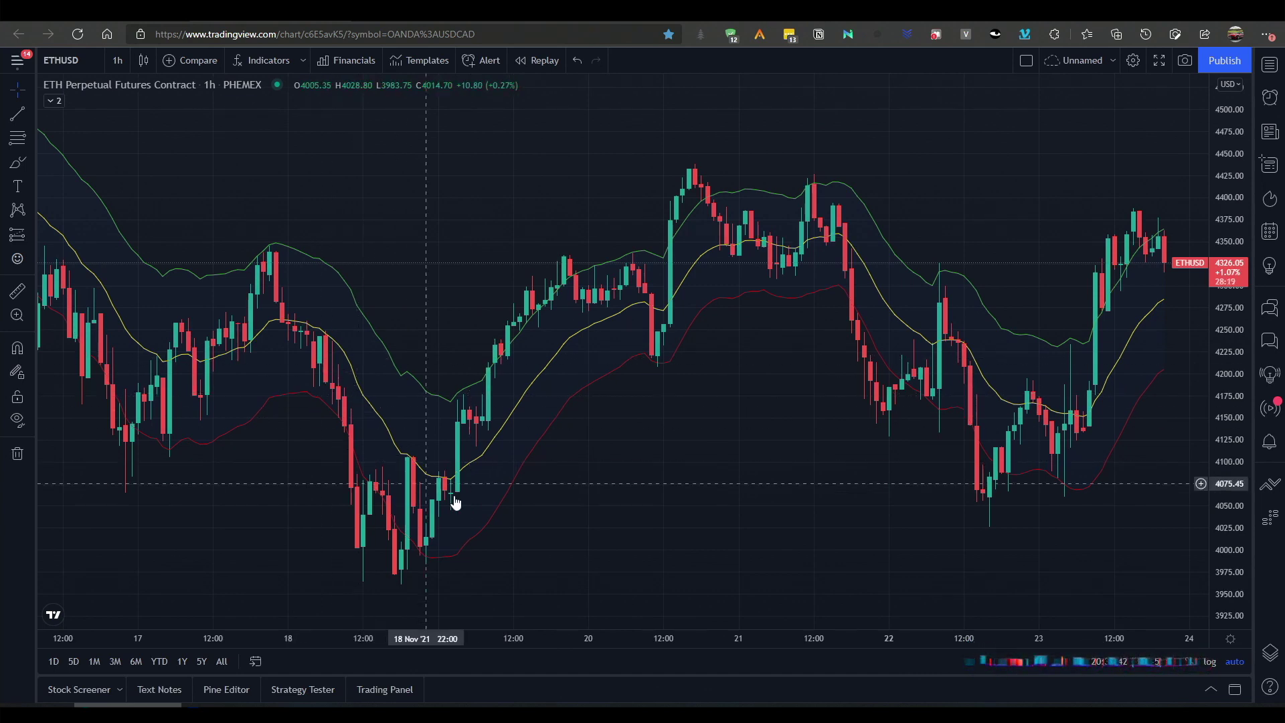
- Inspect the Keltner Channel indicator's input parameters, then close its settings unchanged
{"action": "double_click", "coordinate": [515, 418]}
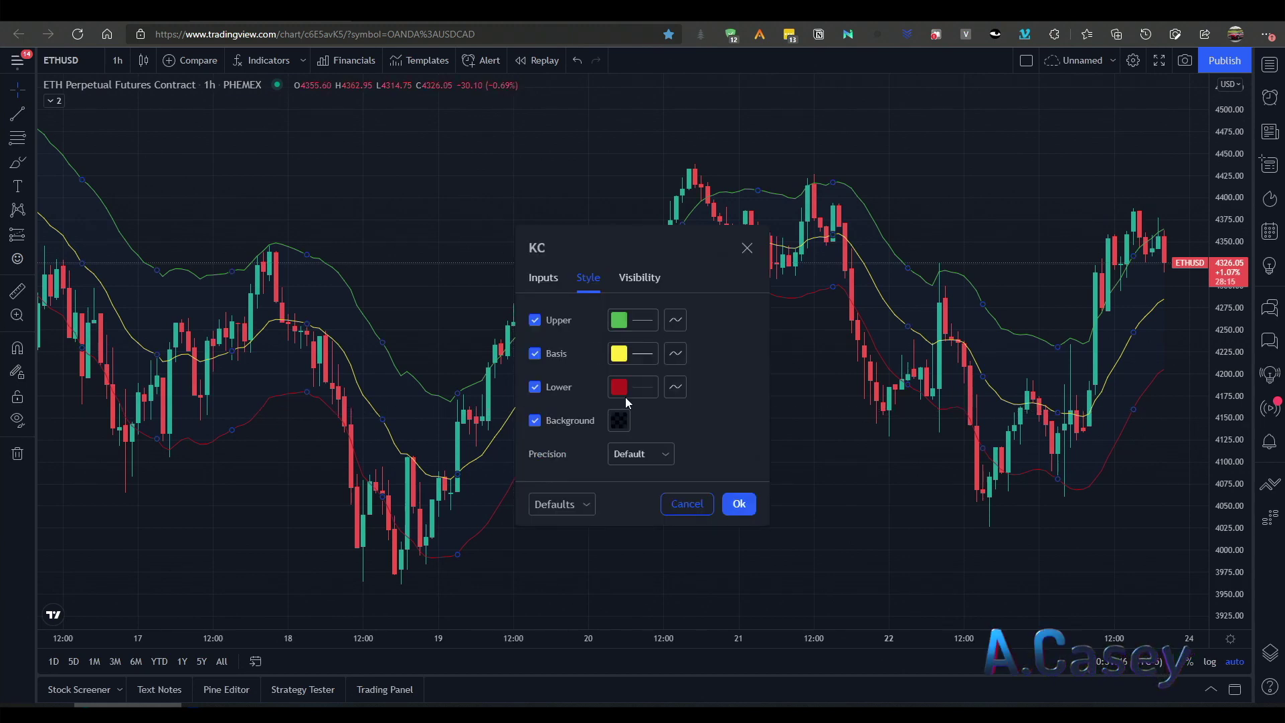
{"action": "left_click", "coordinate": [535, 277]}
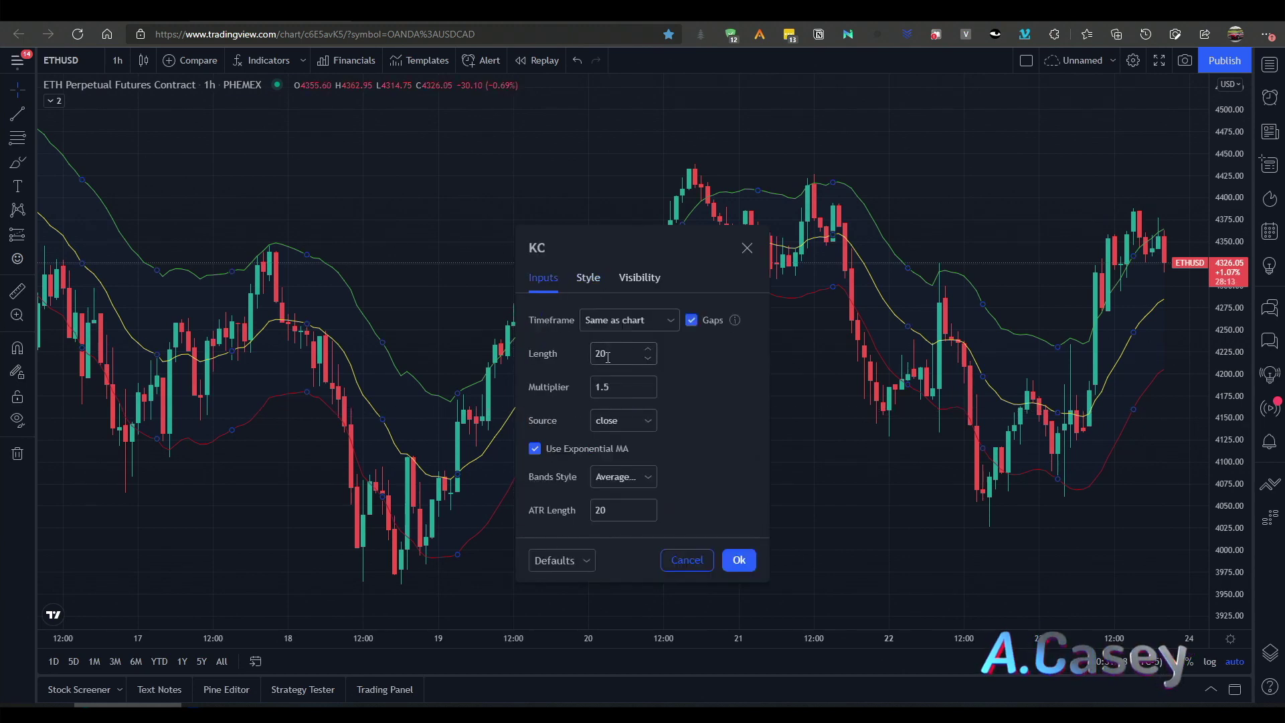
{"action": "left_click_drag", "start_coordinate": [614, 260], "coordinate": [874, 271]}
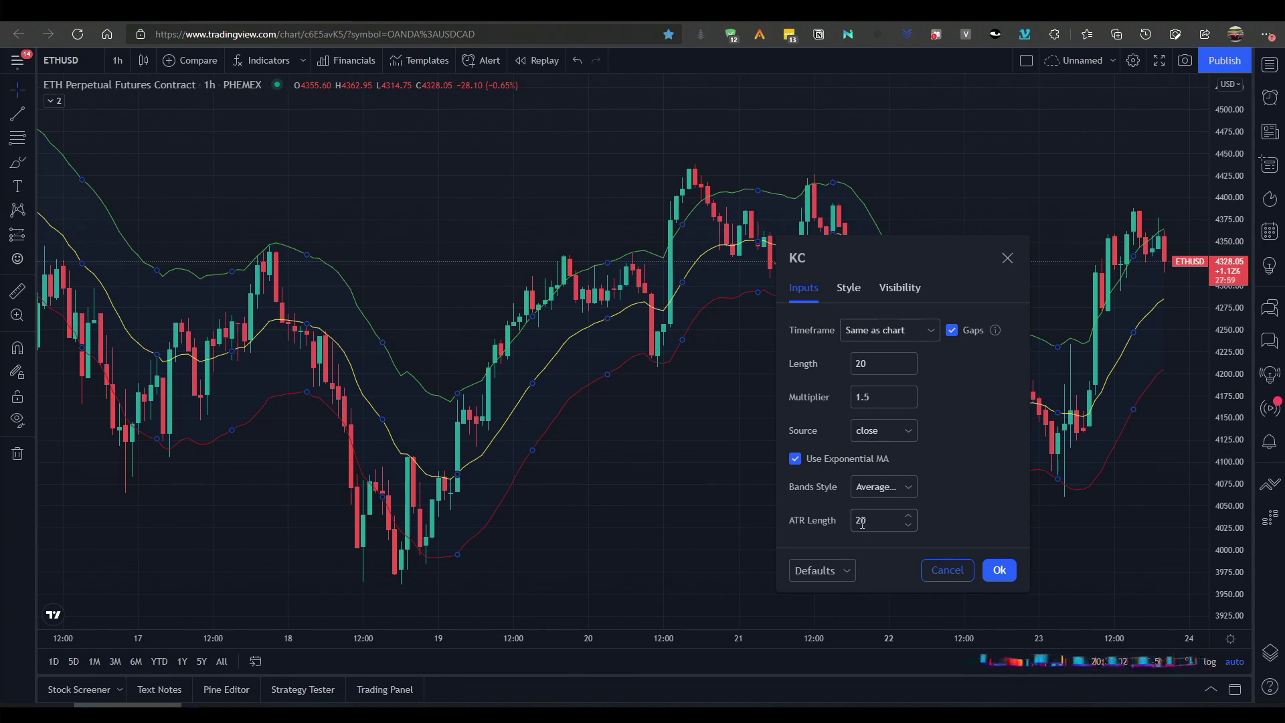
{"action": "left_click", "coordinate": [938, 566]}
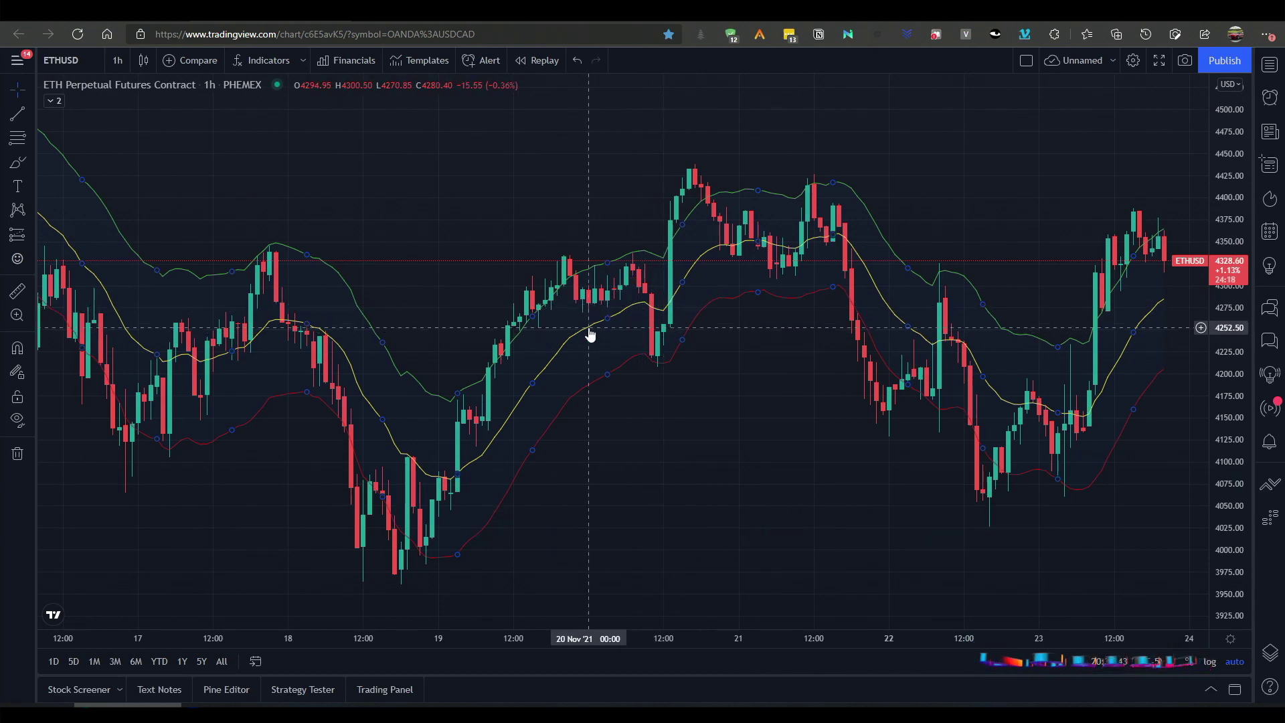
- Pan the ETHUSD chart back through earlier November prices to the start of the data
{"action": "left_click_drag", "start_coordinate": [324, 450], "coordinate": [708, 453]}
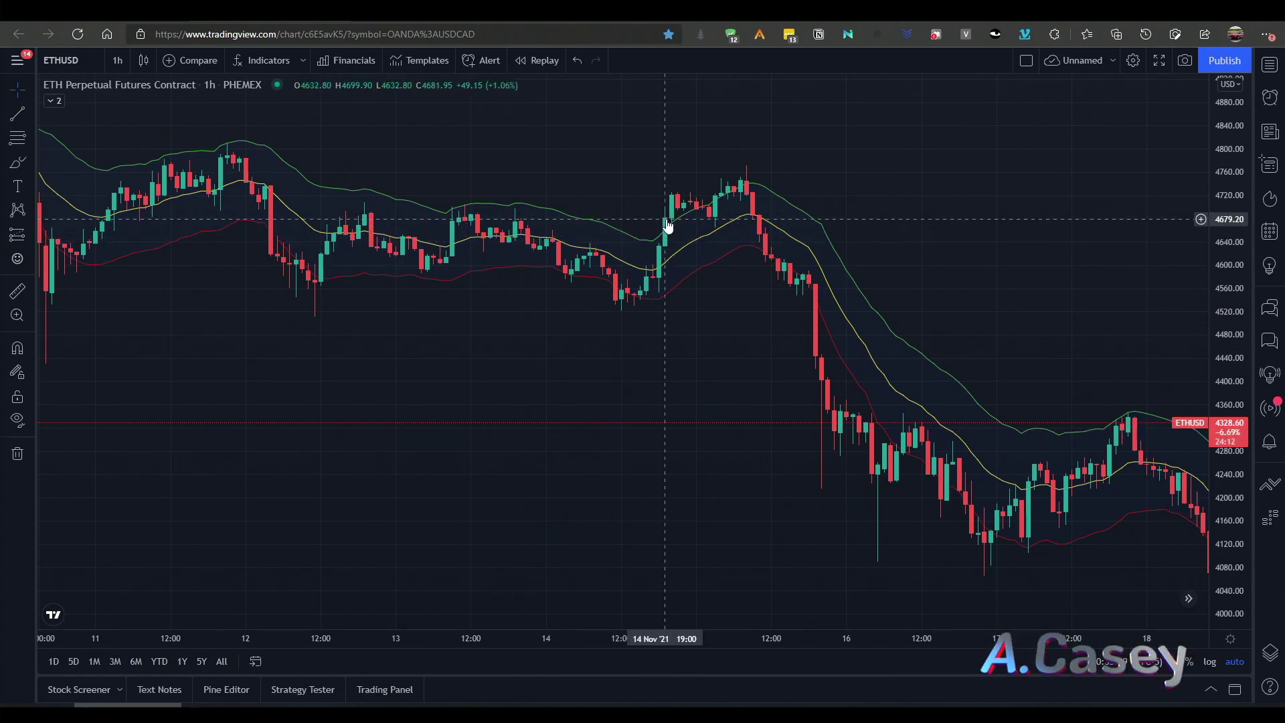
{"action": "left_click_drag", "start_coordinate": [224, 382], "coordinate": [1045, 387]}
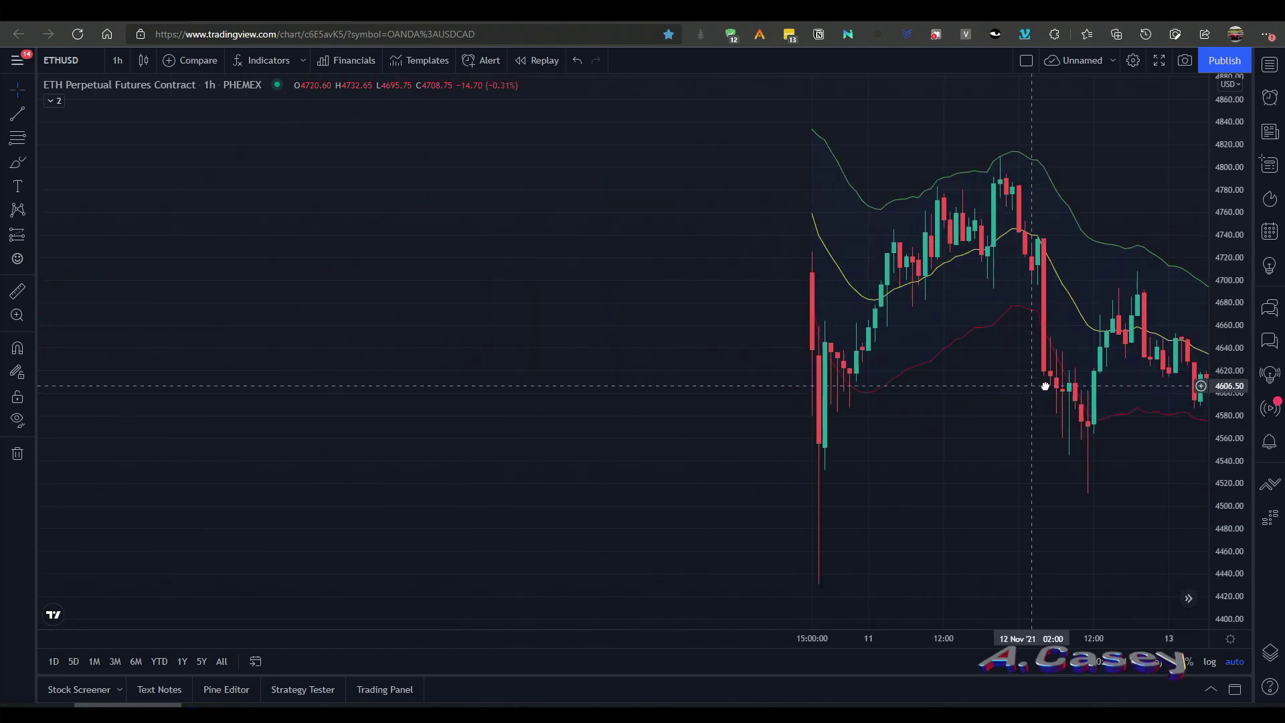
{"action": "left_click_drag", "start_coordinate": [415, 430], "coordinate": [556, 425]}
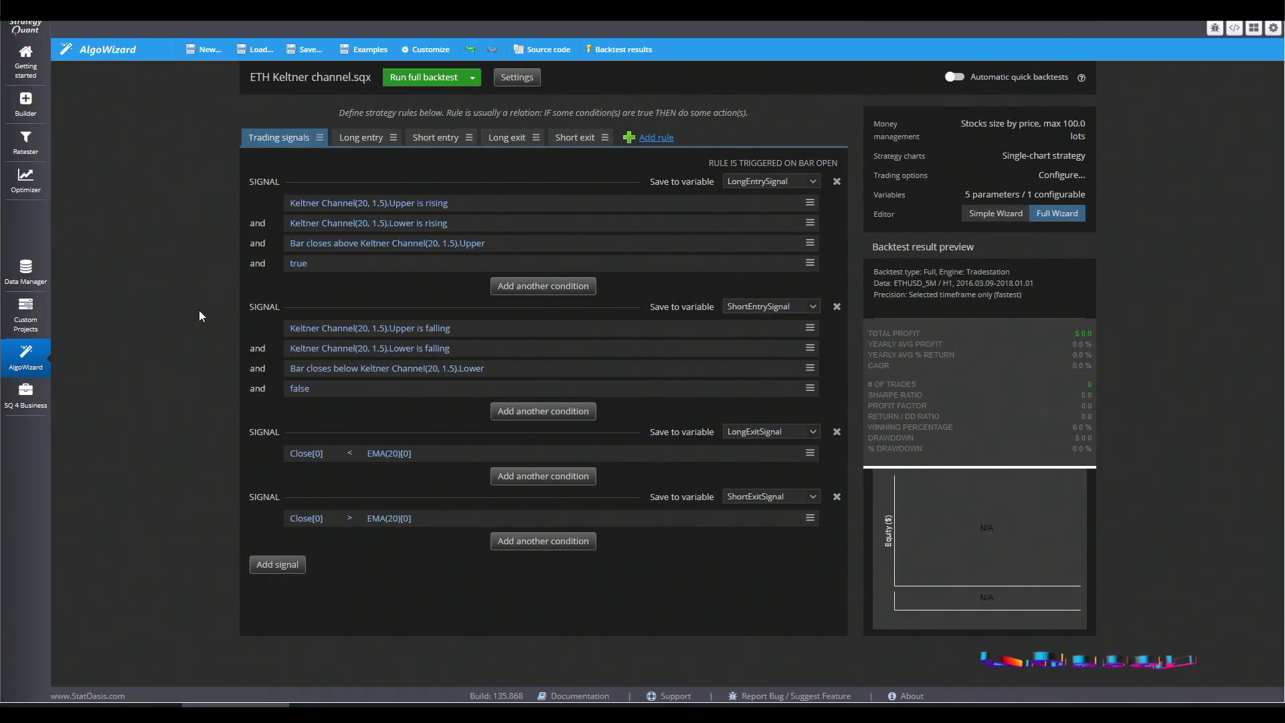
{"action": "left_click", "coordinate": [508, 79]}
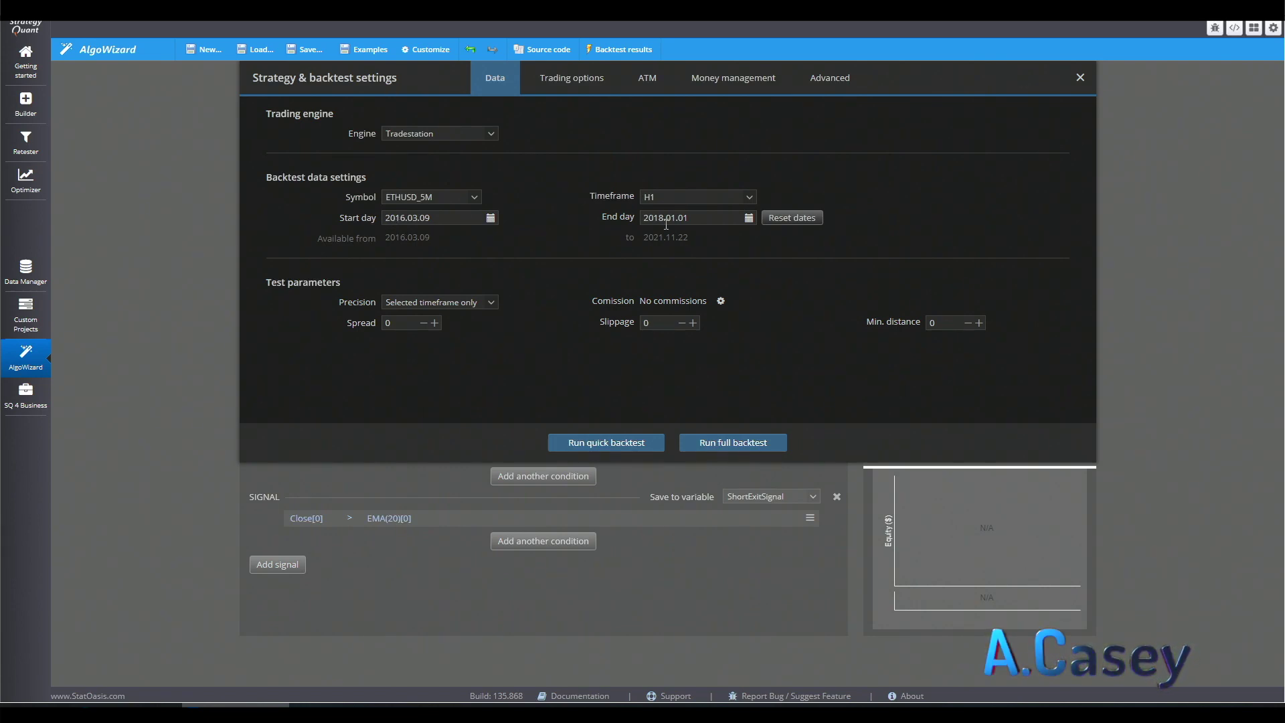
{"action": "left_click", "coordinate": [724, 94]}
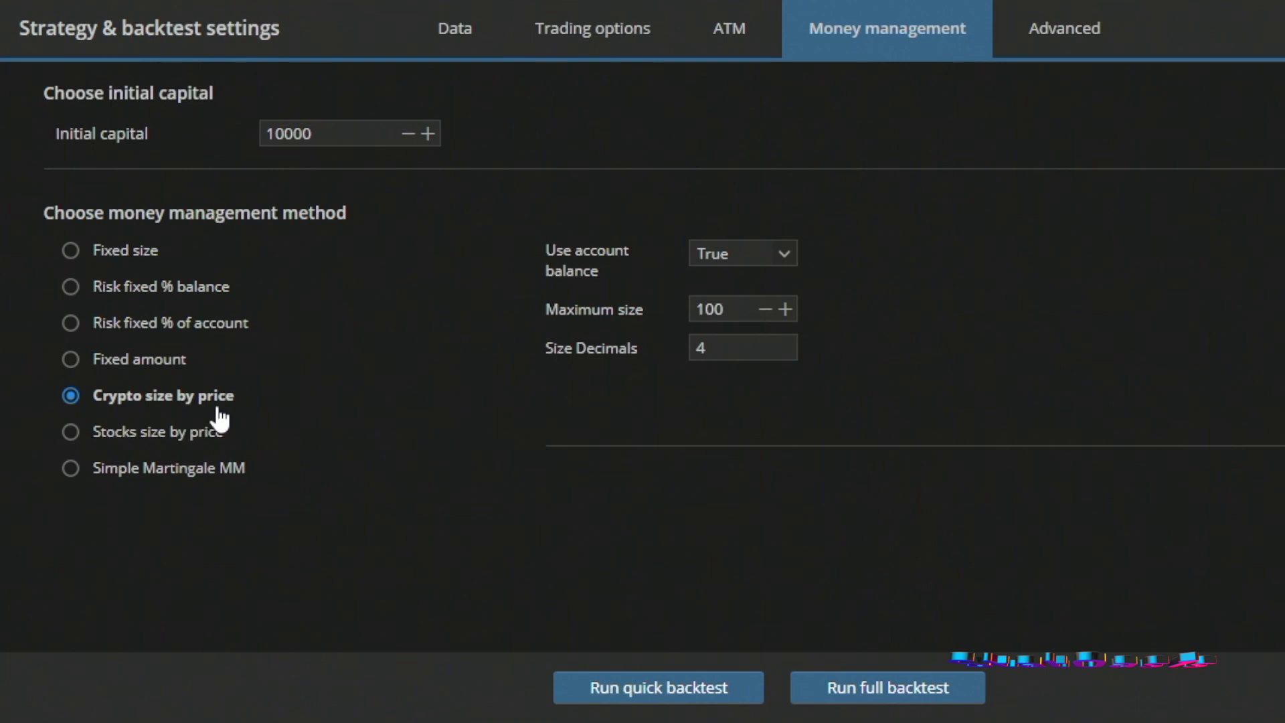
{"action": "left_click_drag", "start_coordinate": [328, 135], "coordinate": [239, 136]}
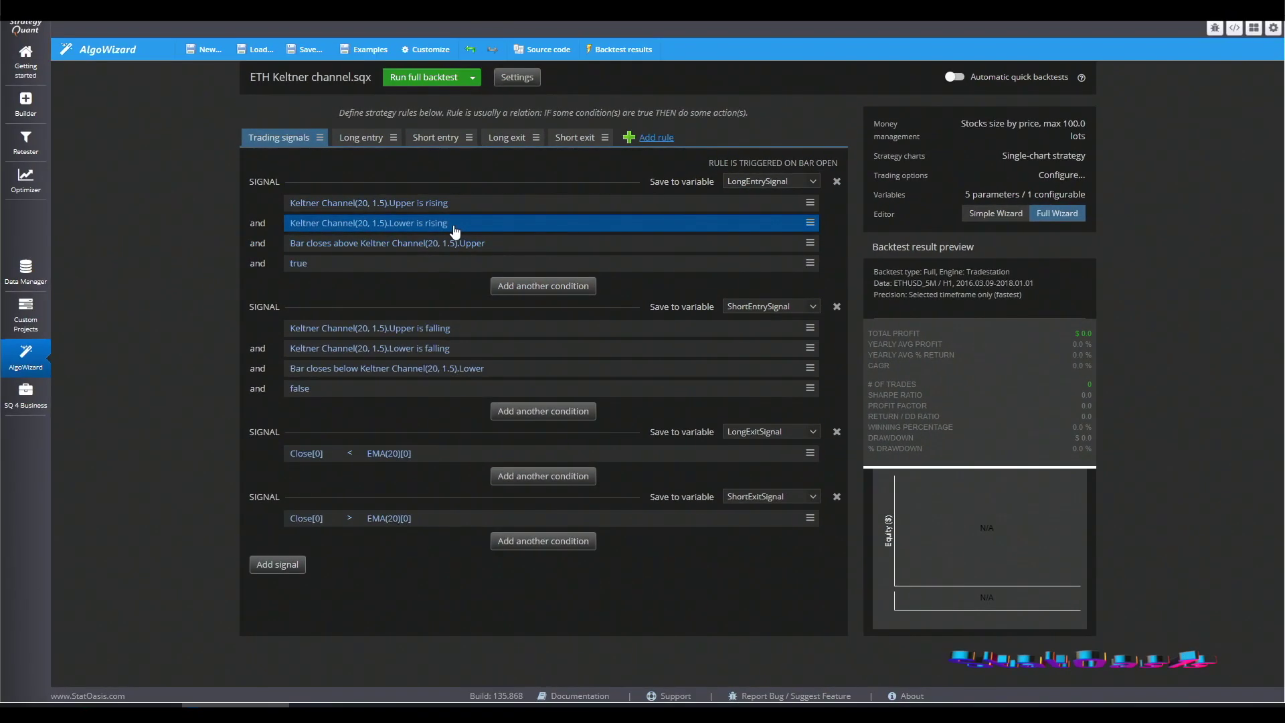
{"action": "left_click", "coordinate": [477, 206]}
{"action": "double_click", "coordinate": [716, 372]}
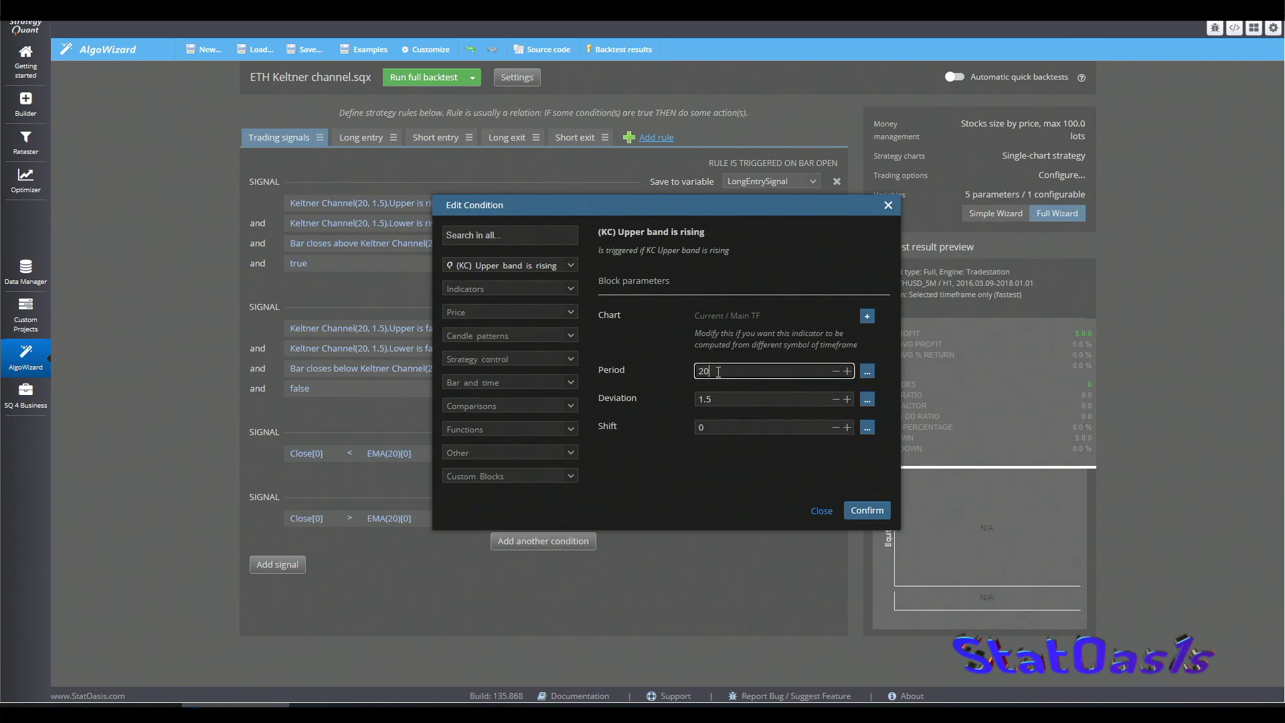
{"action": "left_click", "coordinate": [725, 401]}
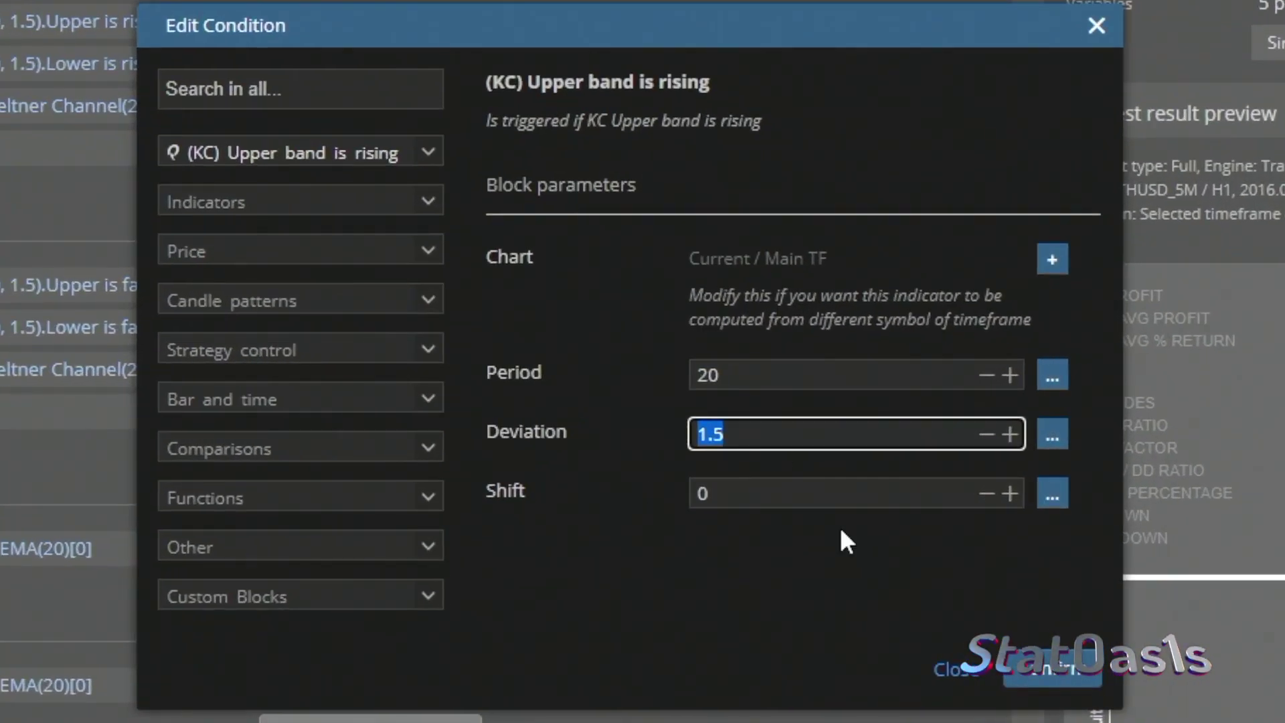
{"action": "left_click", "coordinate": [941, 666]}
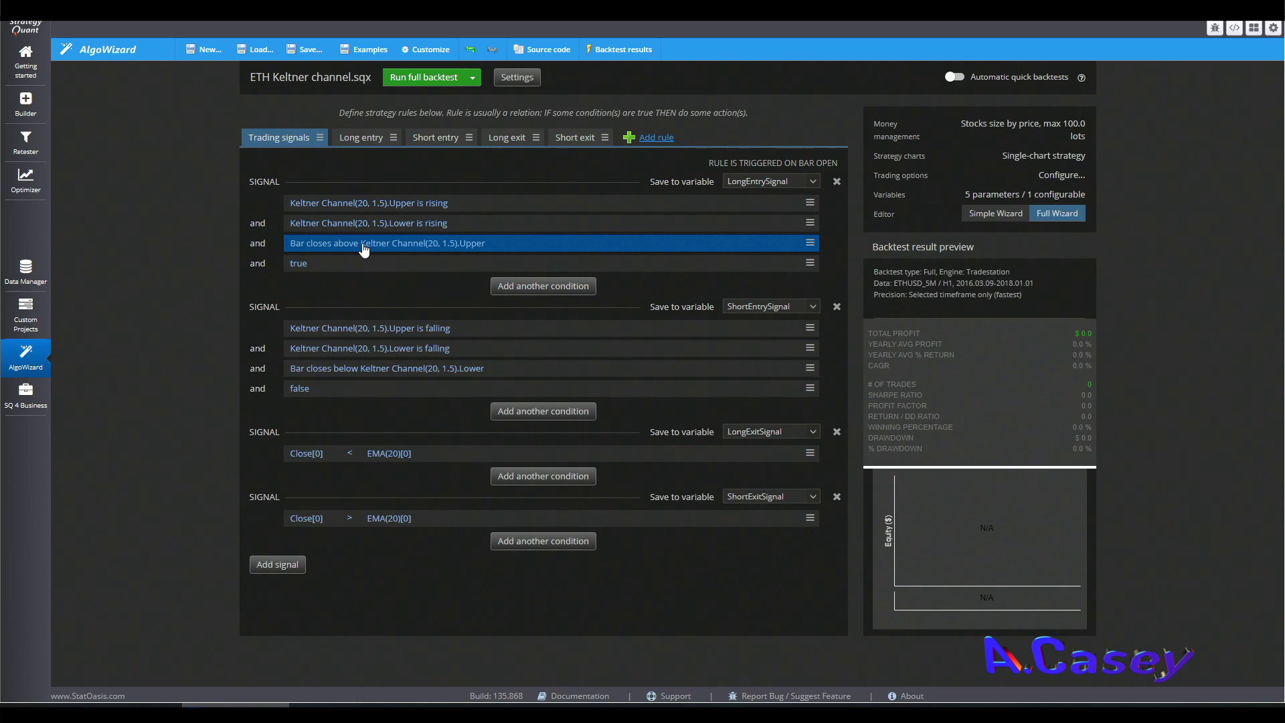
{"action": "left_click", "coordinate": [411, 251]}
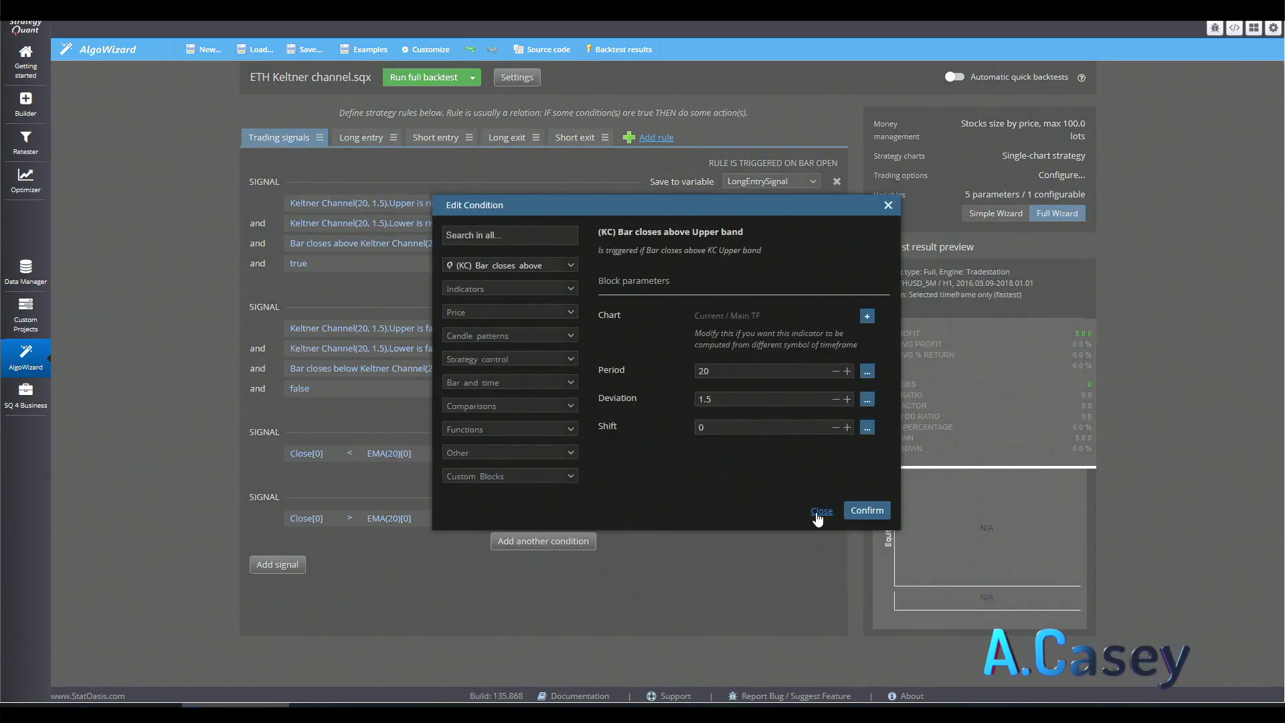
{"action": "left_click", "coordinate": [824, 511]}
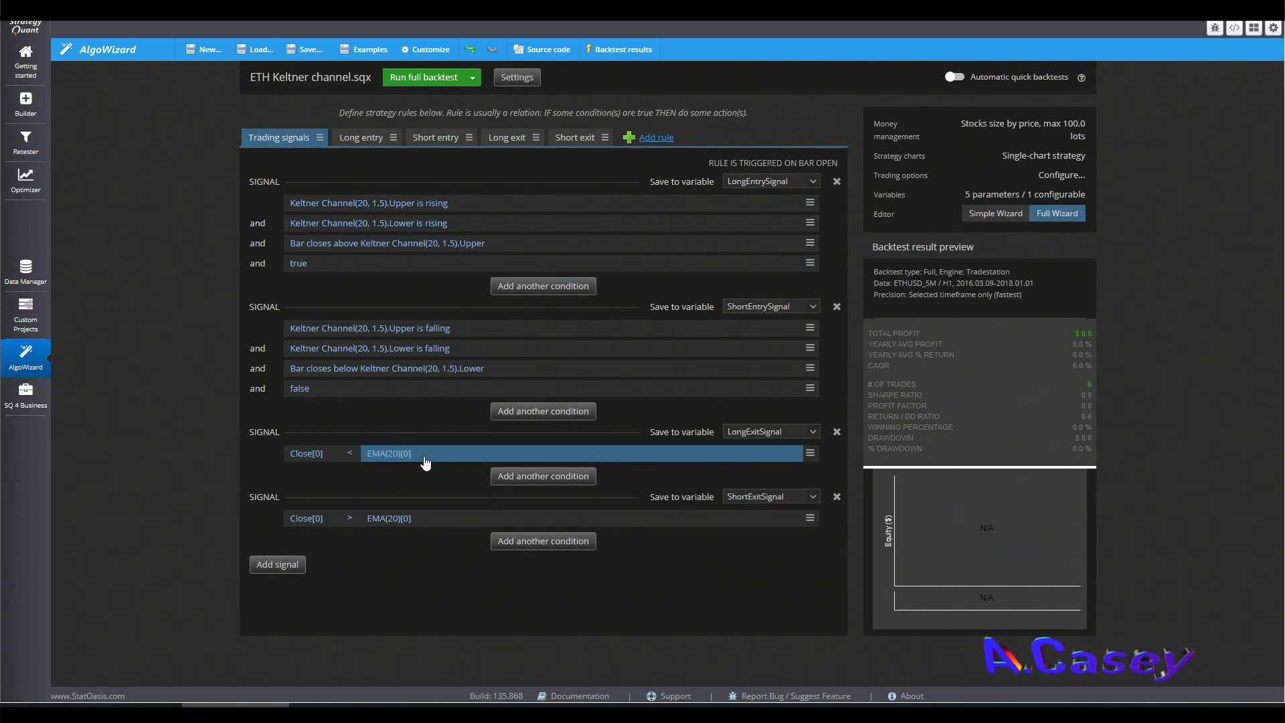
- Start a full backtest of the ETH Keltner channel strategy
{"action": "left_click", "coordinate": [424, 76]}
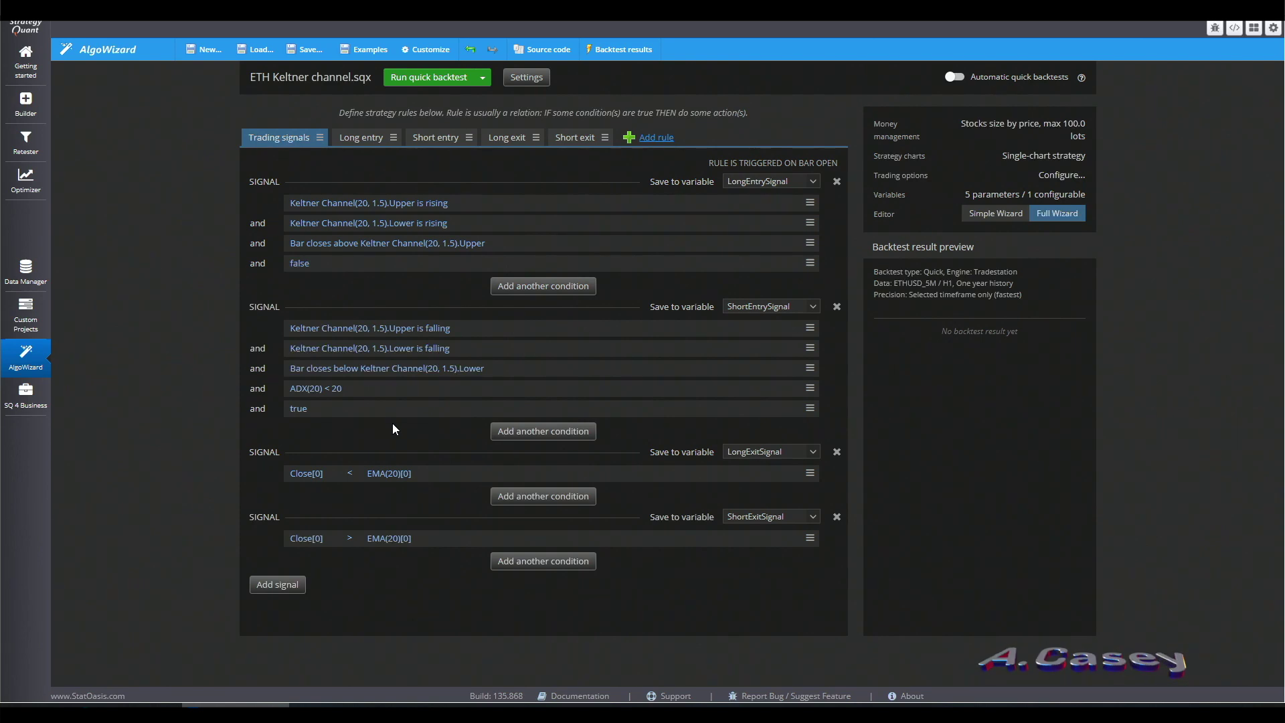
- Run a full backtest, check its settings, and open the results overview showing $59302.17 profit
{"action": "left_click", "coordinate": [482, 79]}
{"action": "left_click", "coordinate": [462, 112]}
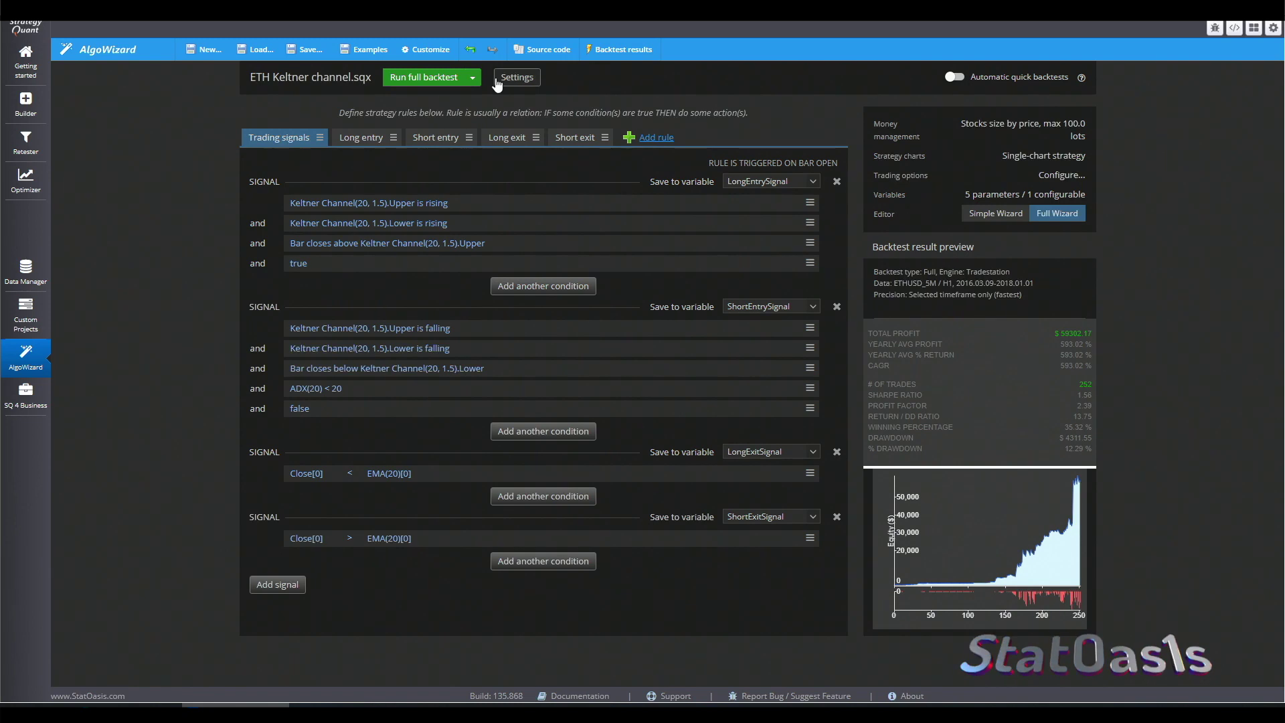
{"action": "left_click", "coordinate": [516, 77]}
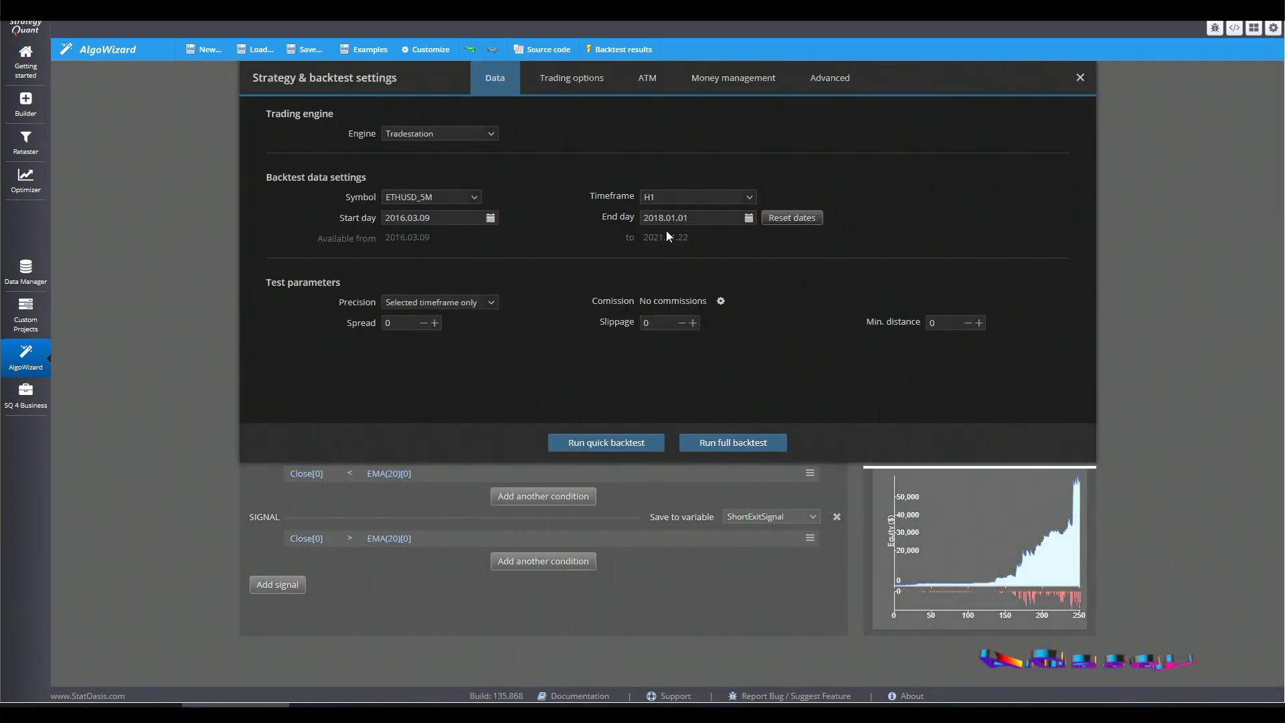
{"action": "key", "text": "Escape"}
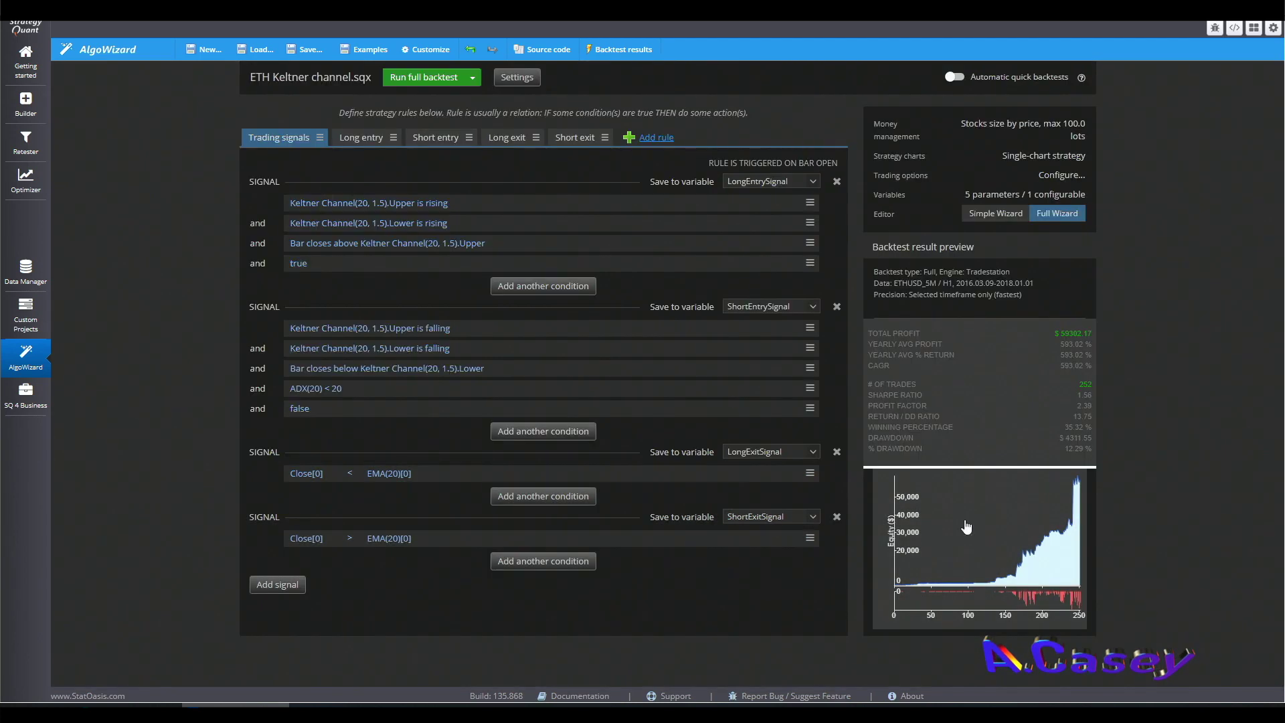
{"action": "left_click", "coordinate": [1038, 541]}
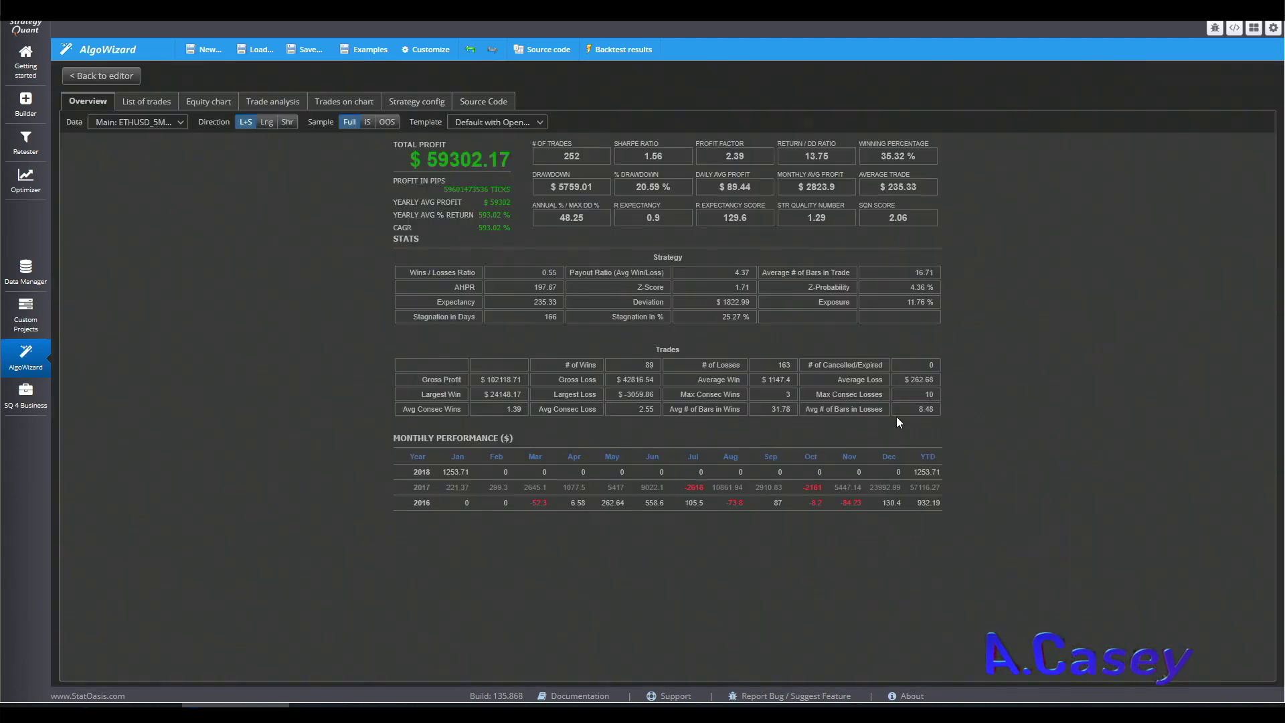
- Review the trade analysis charts, noting 20.59 % drawdown, 11.76 % exposure and 235.33 average trade
{"action": "left_click", "coordinate": [280, 107]}
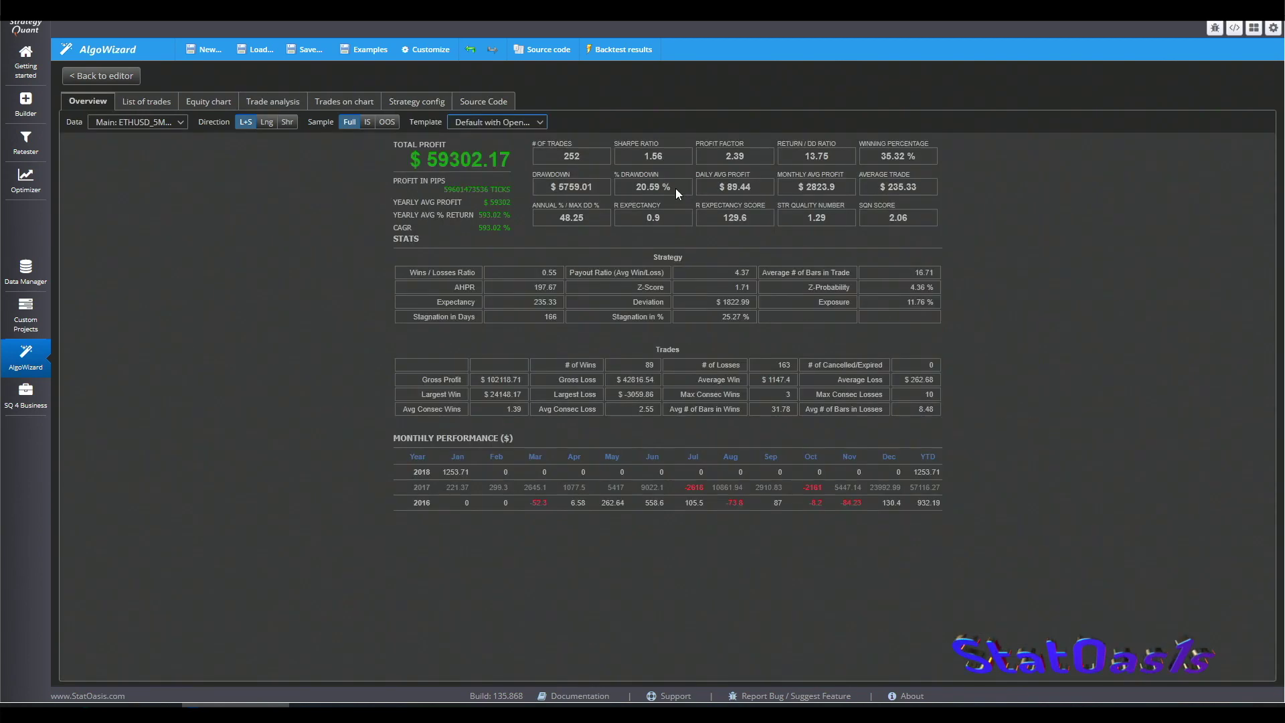
{"action": "double_click", "coordinate": [654, 186]}
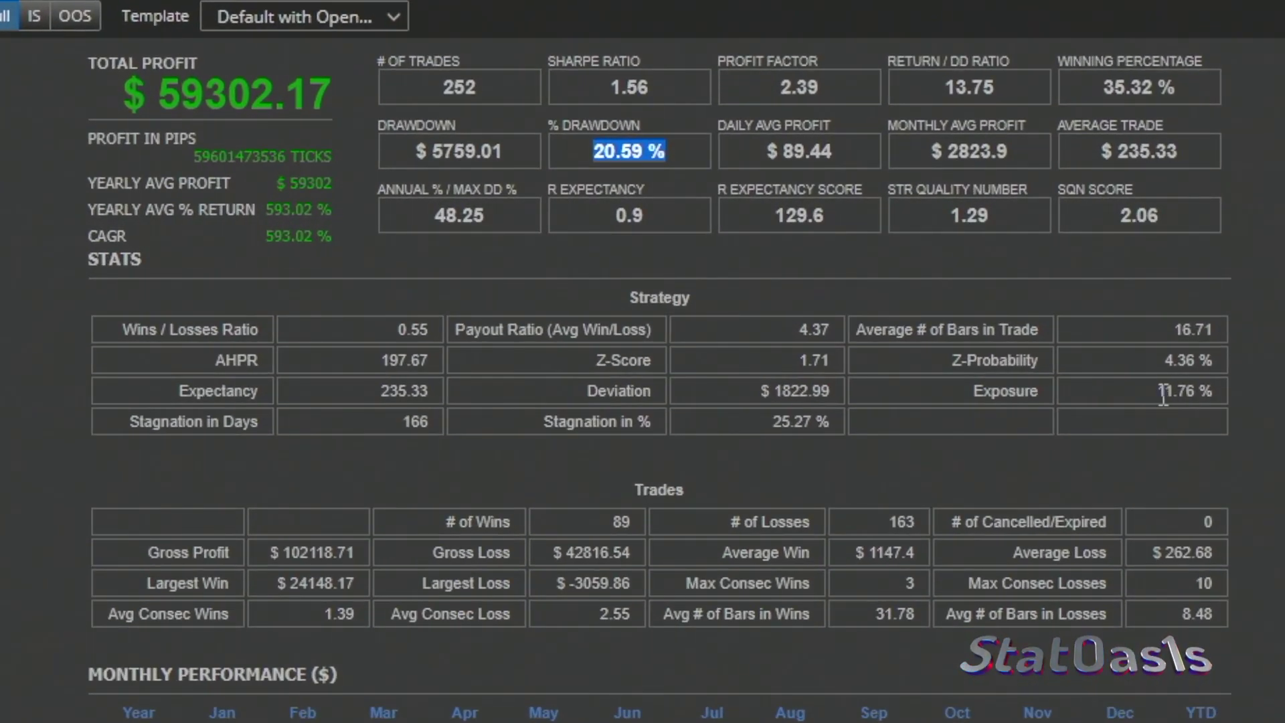
{"action": "left_click_drag", "start_coordinate": [1155, 389], "coordinate": [1214, 392]}
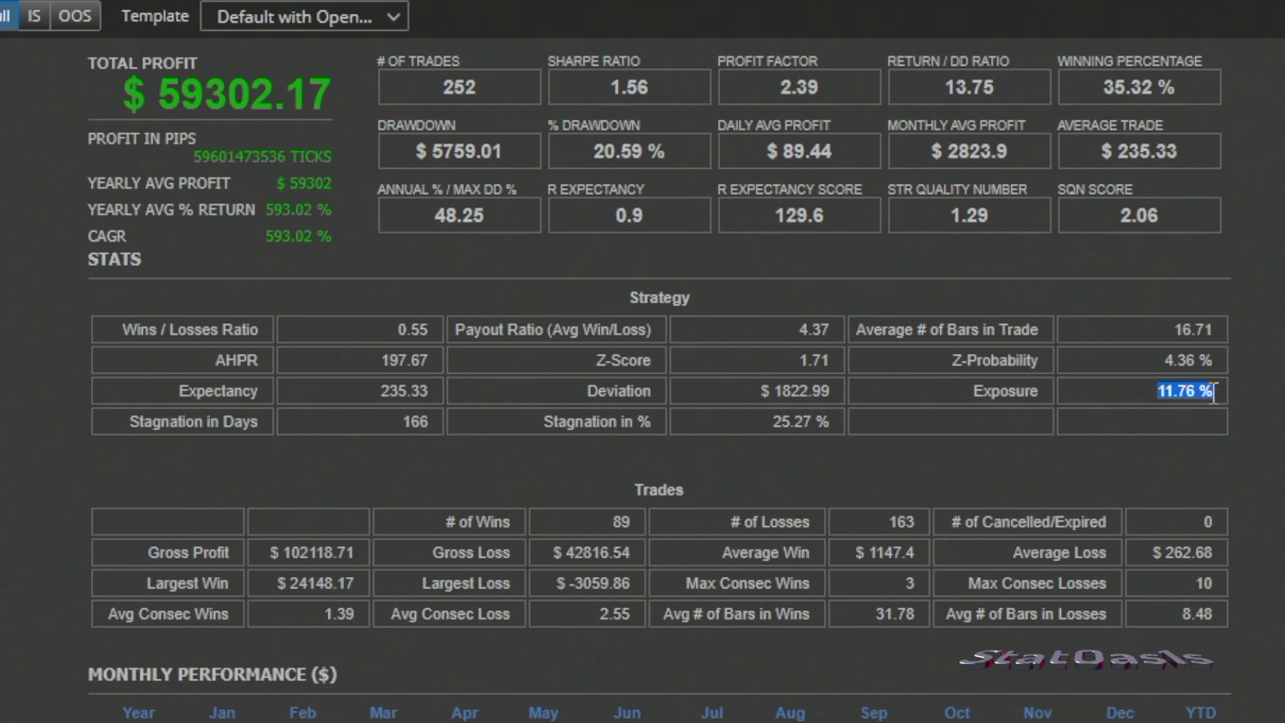
{"action": "left_click_drag", "start_coordinate": [1177, 152], "coordinate": [1115, 152]}
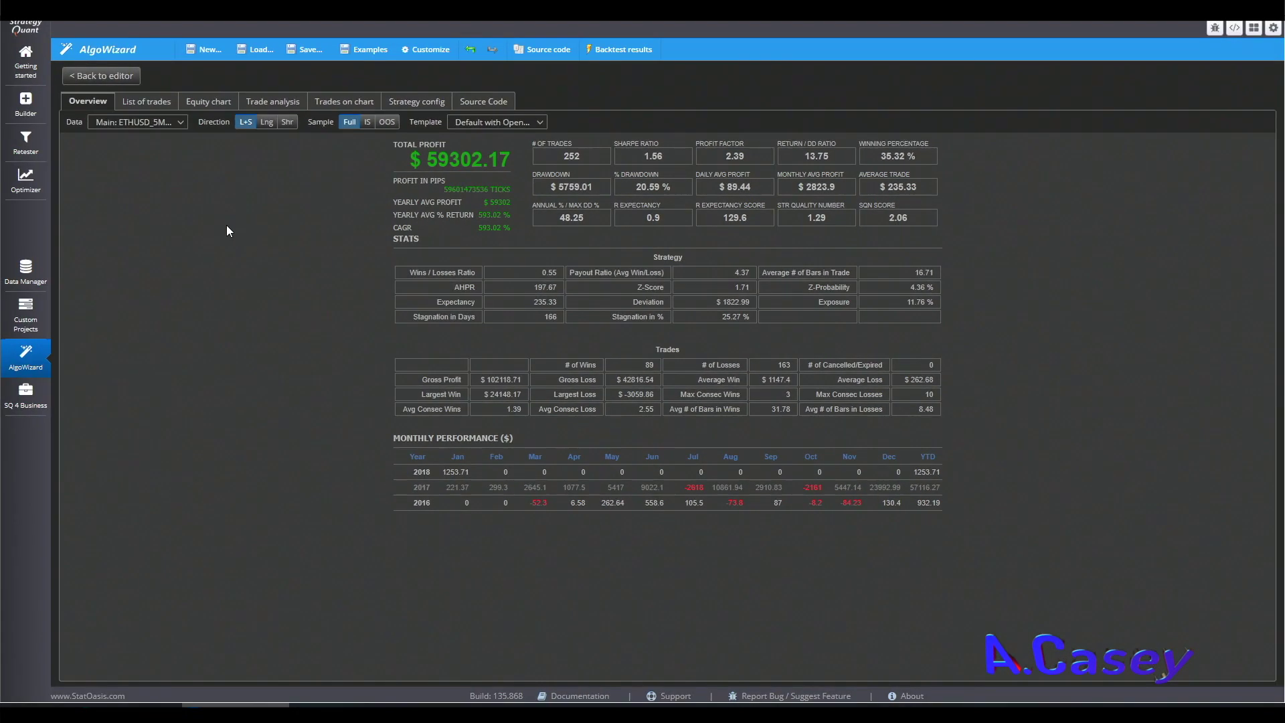
{"action": "left_click", "coordinate": [78, 69]}
- Switch the backtest timeframe to H2 and run the full backtest
{"action": "left_click", "coordinate": [515, 78]}
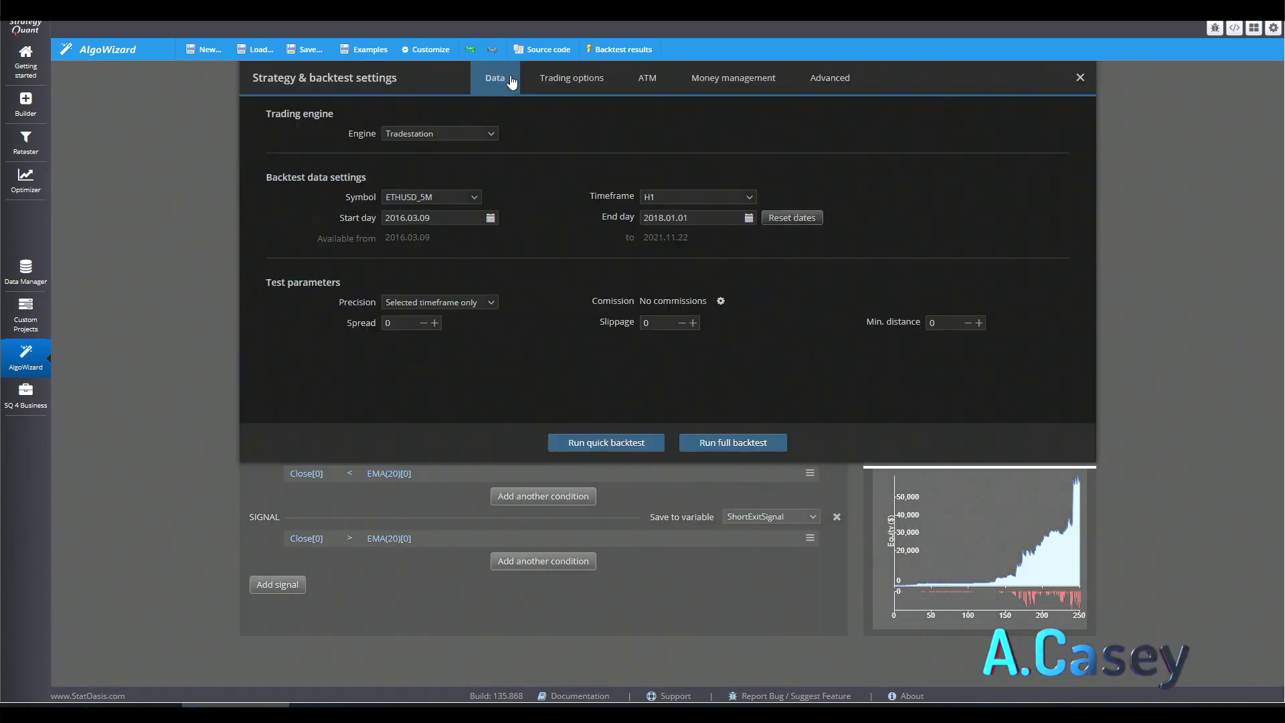
{"action": "left_click", "coordinate": [696, 197]}
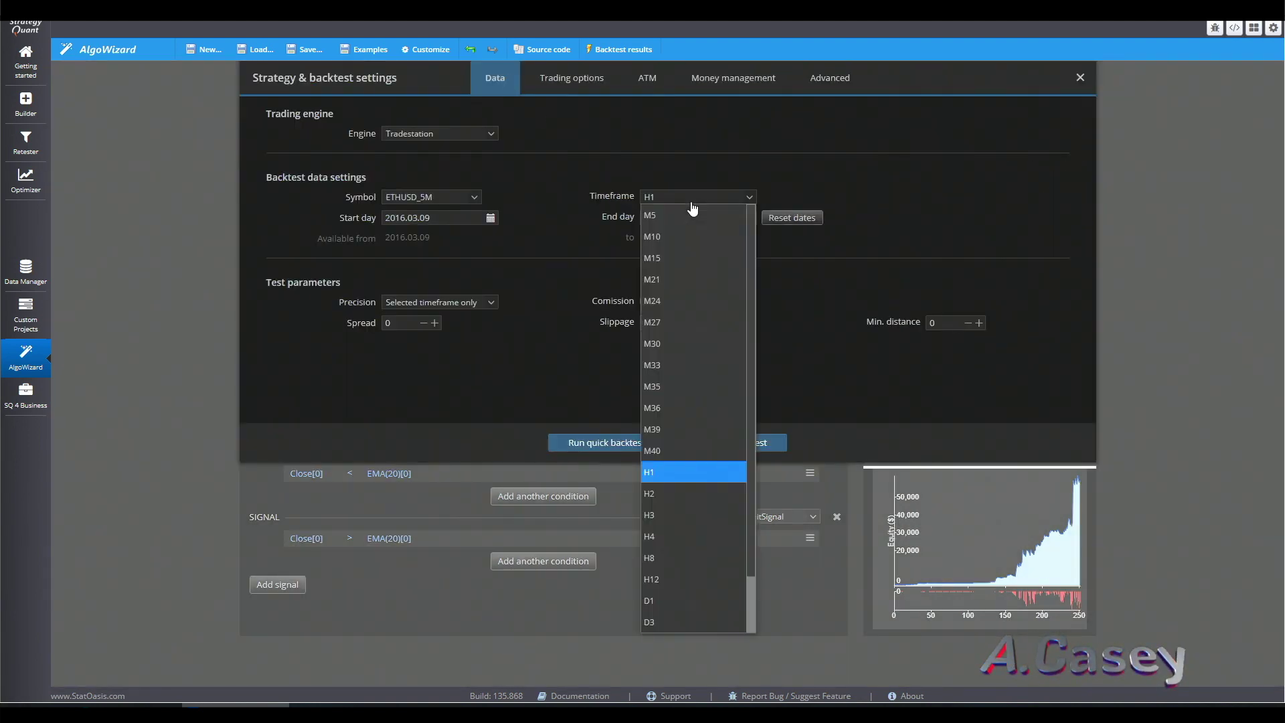
{"action": "left_click", "coordinate": [701, 495]}
{"action": "left_click", "coordinate": [734, 445]}
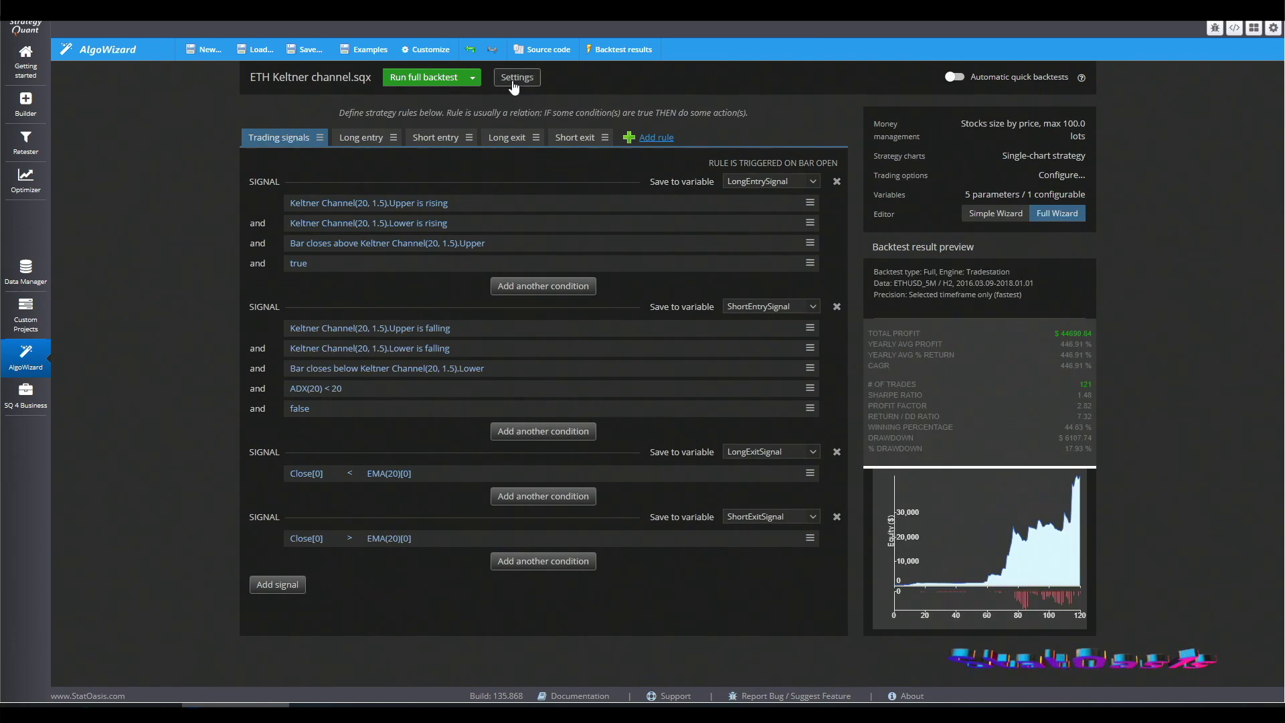
- Change the timeframe to H4 and rerun the full backtest
{"action": "left_click", "coordinate": [513, 87]}
{"action": "left_click", "coordinate": [696, 198]}
{"action": "left_click", "coordinate": [693, 536]}
{"action": "left_click", "coordinate": [736, 443]}
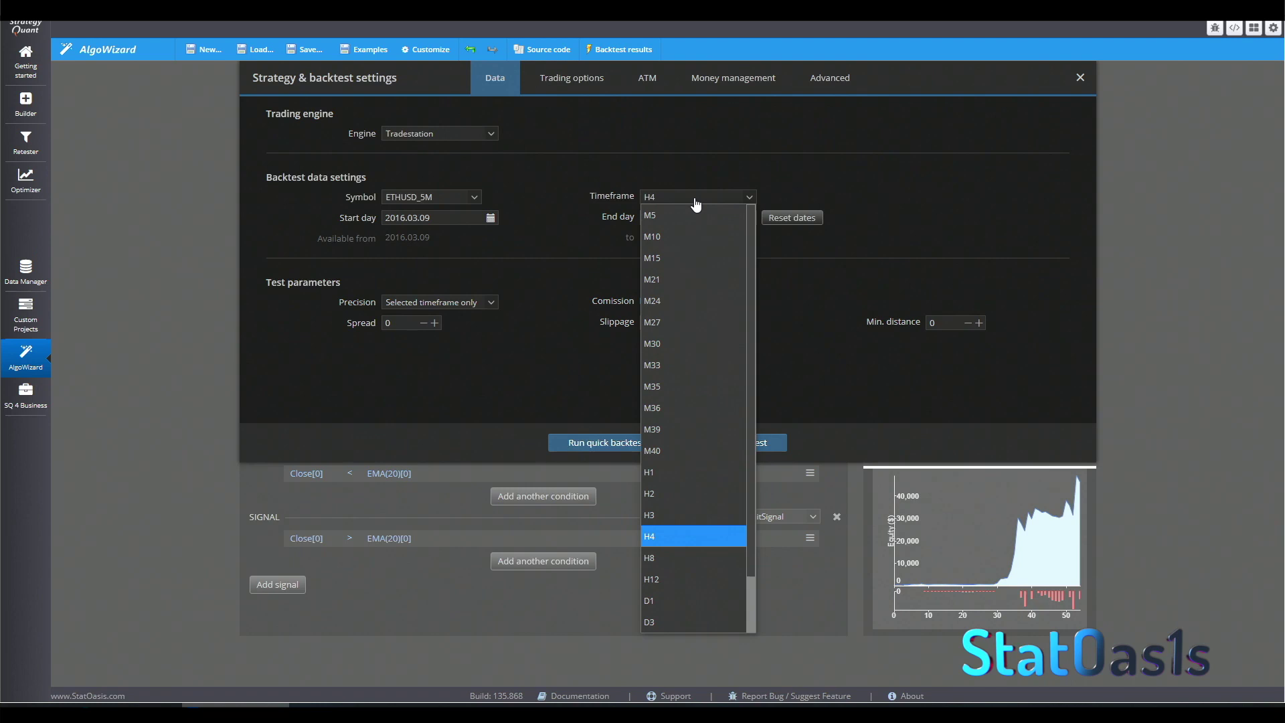
{"action": "left_click", "coordinate": [688, 570]}
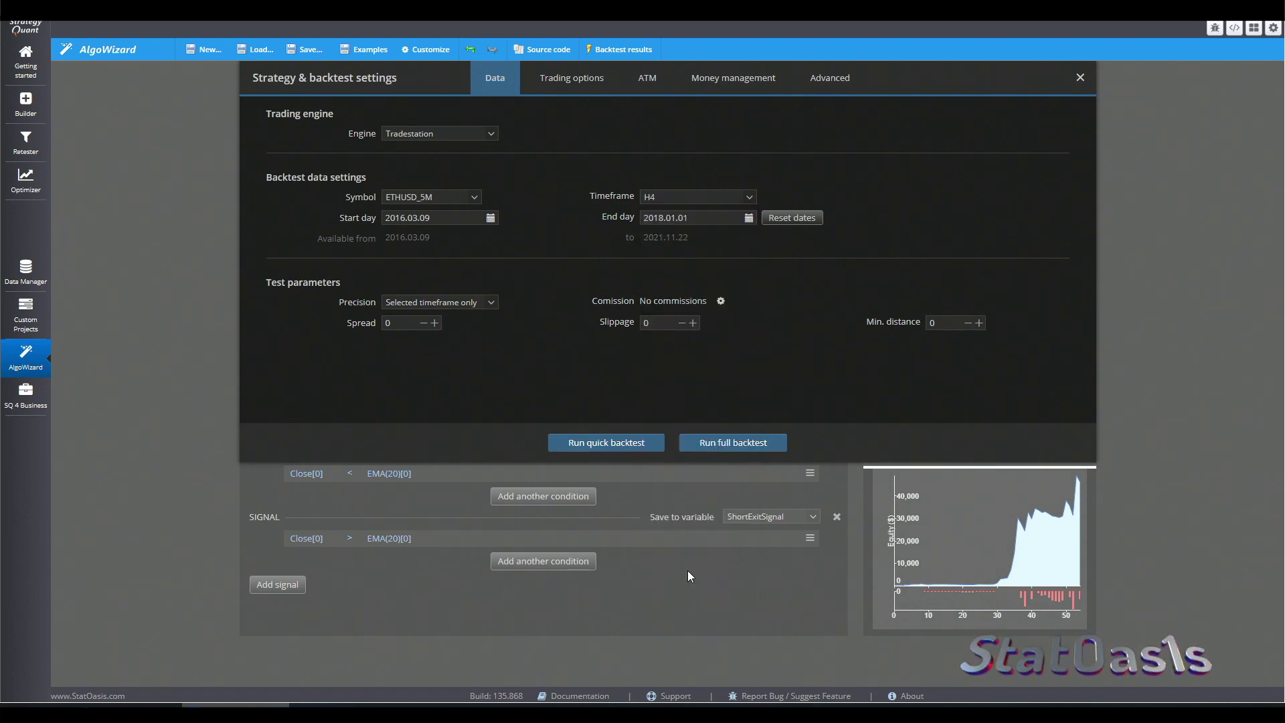
{"action": "left_click", "coordinate": [742, 443]}
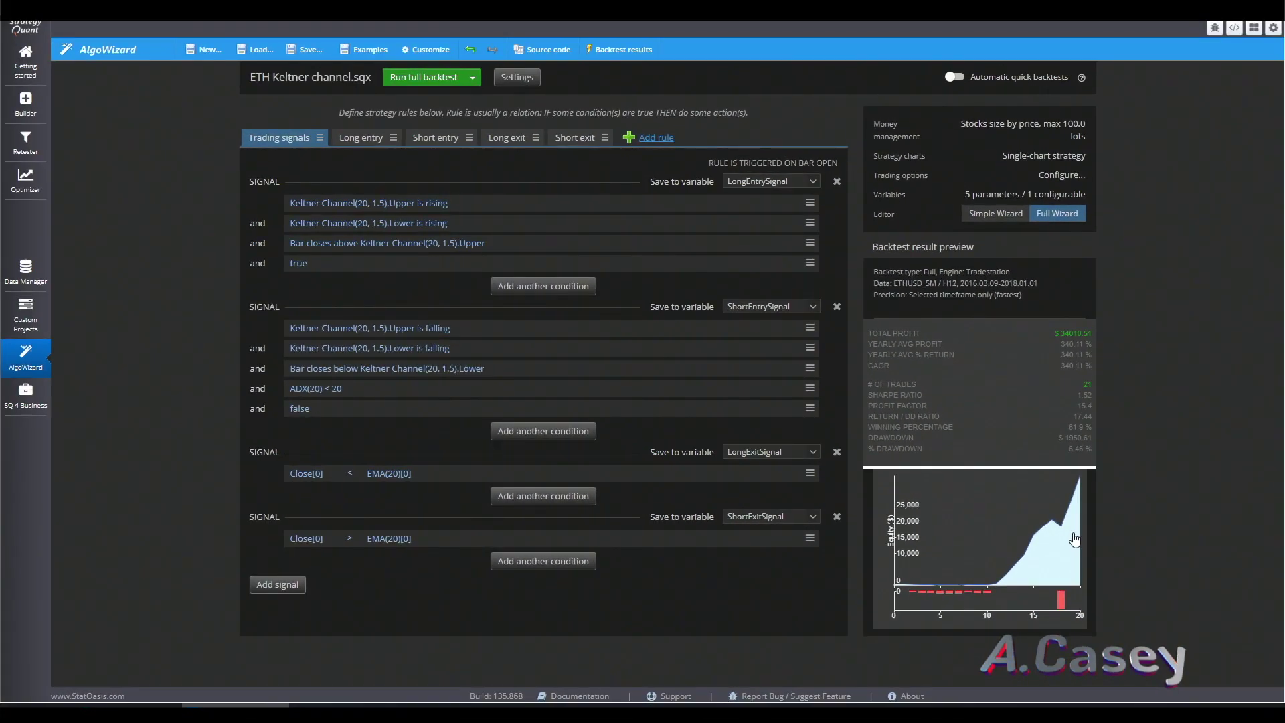
- Open the H12 backtest results and examine the drawdown, average trade and exposure values
{"action": "left_click", "coordinate": [1078, 485]}
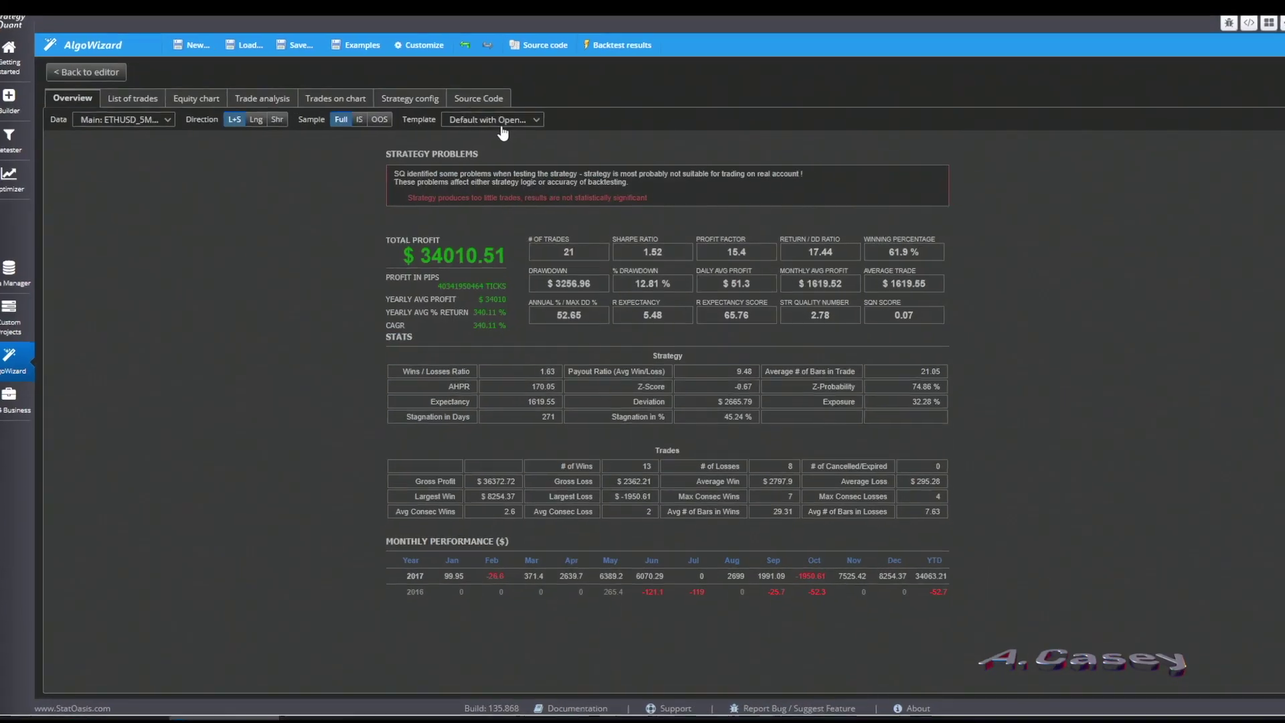
{"action": "triple_click", "coordinate": [654, 283]}
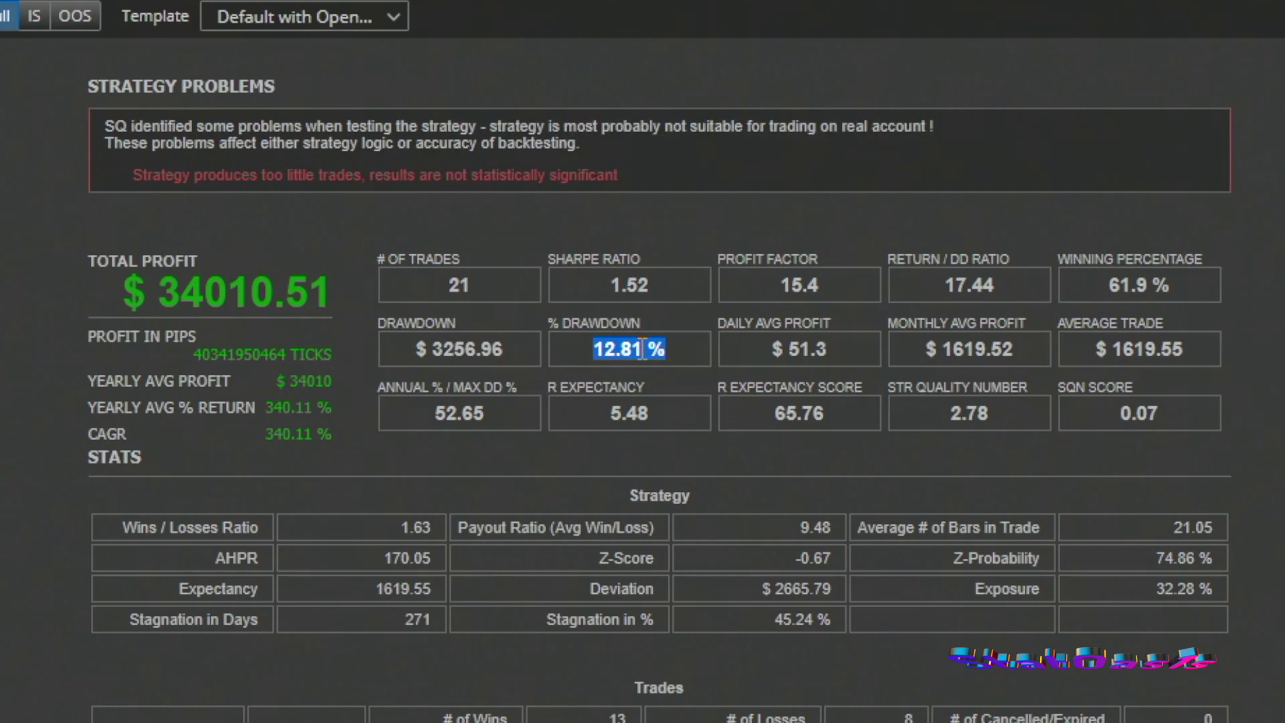
{"action": "left_click", "coordinate": [1177, 354]}
{"action": "left_click_drag", "start_coordinate": [1177, 355], "coordinate": [1113, 348]}
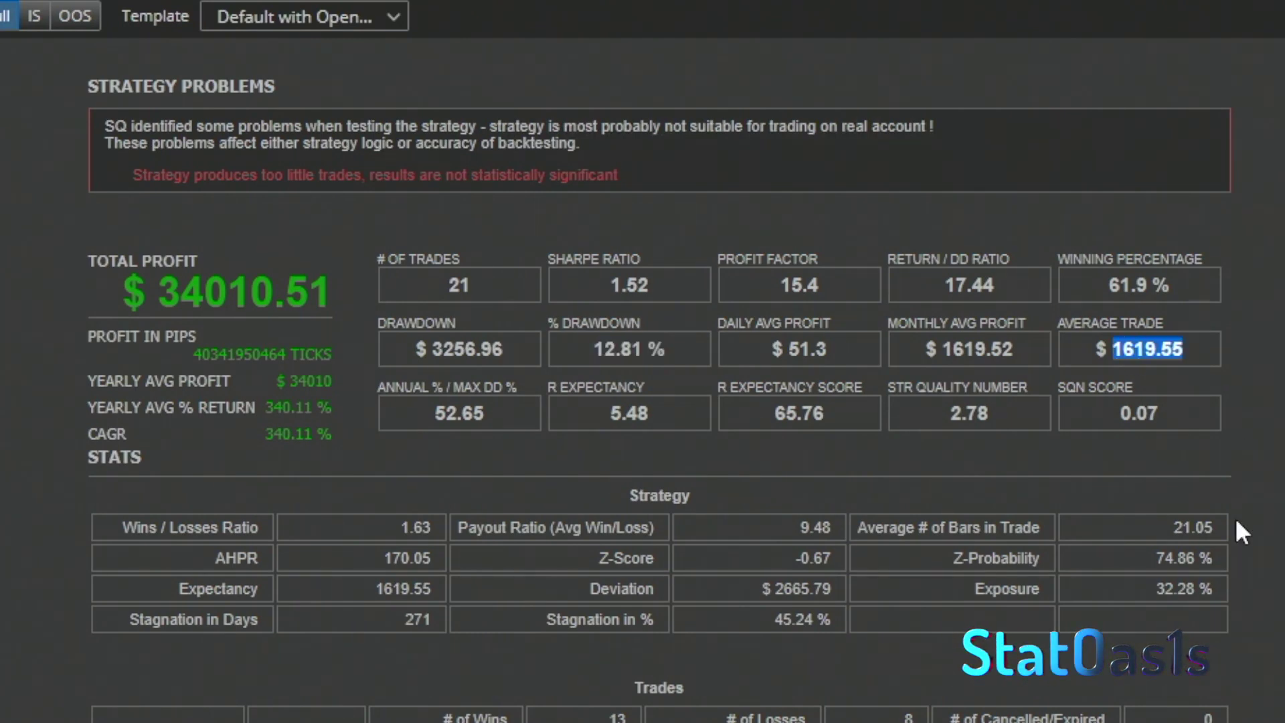
{"action": "left_click_drag", "start_coordinate": [1156, 589], "coordinate": [1213, 592]}
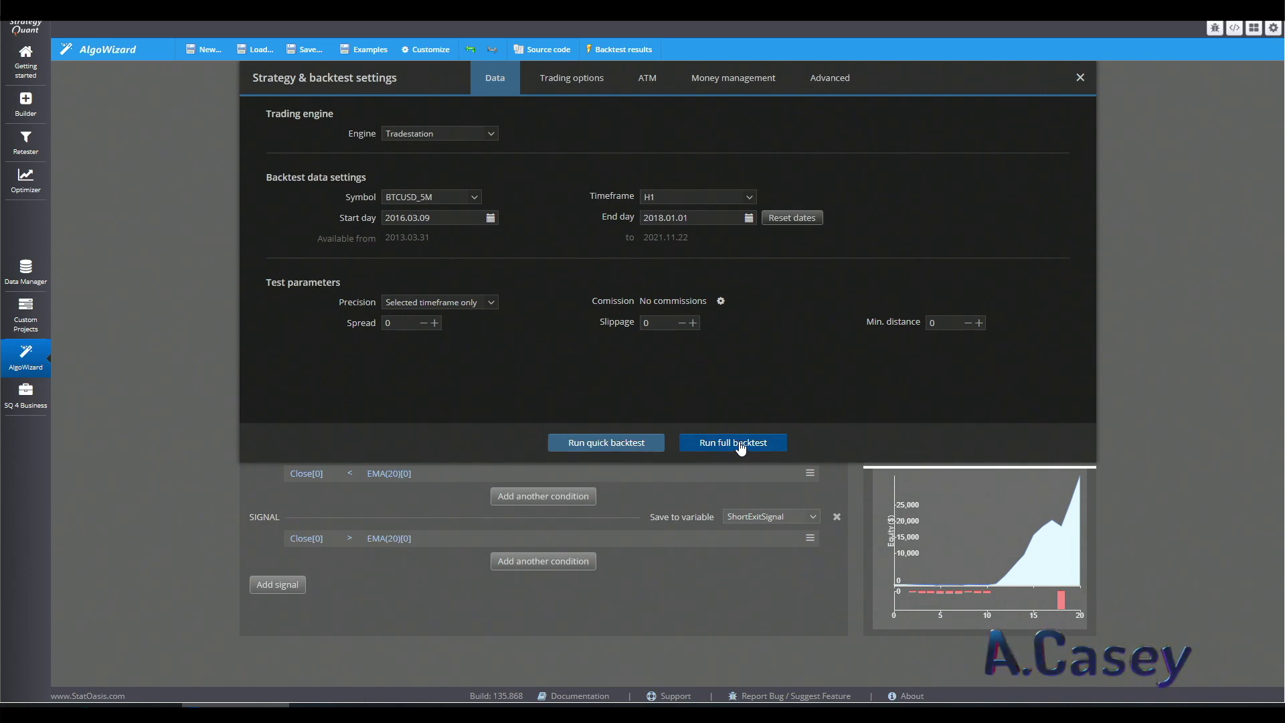
- Run the BTC H1 backtest over its full date range and open its equity chart
{"action": "left_click", "coordinate": [740, 444]}
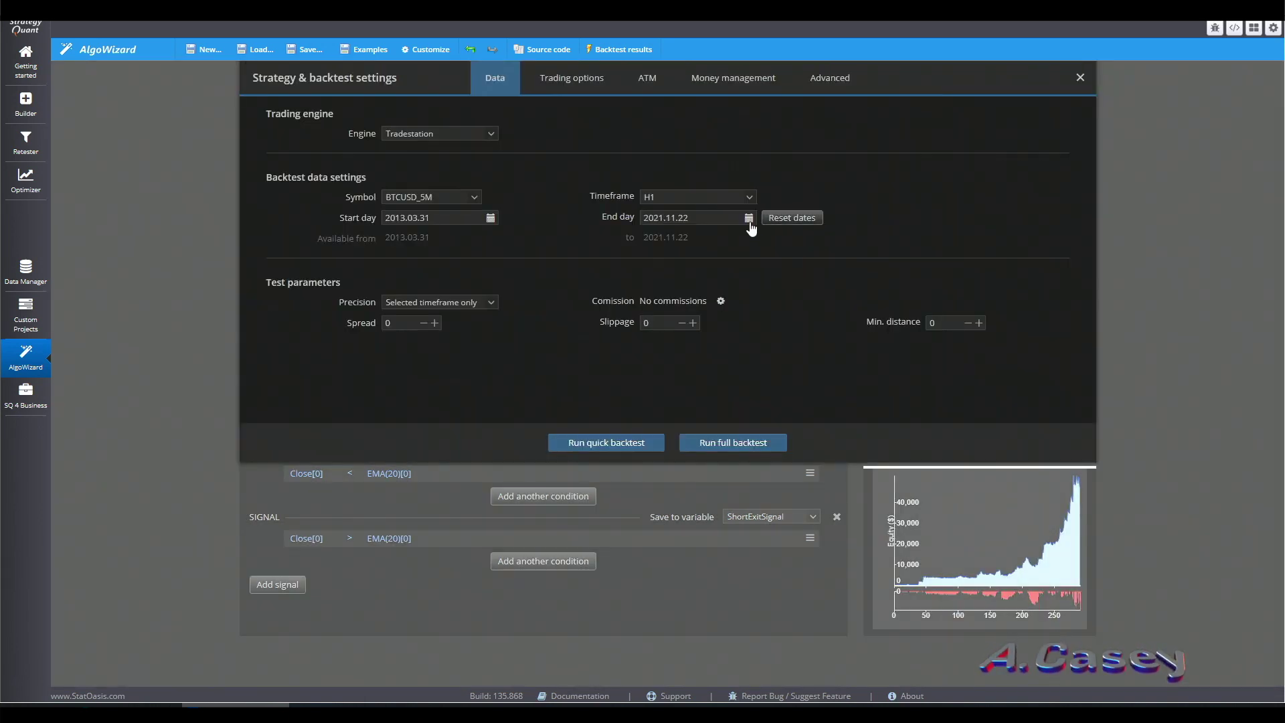
{"action": "left_click", "coordinate": [740, 443]}
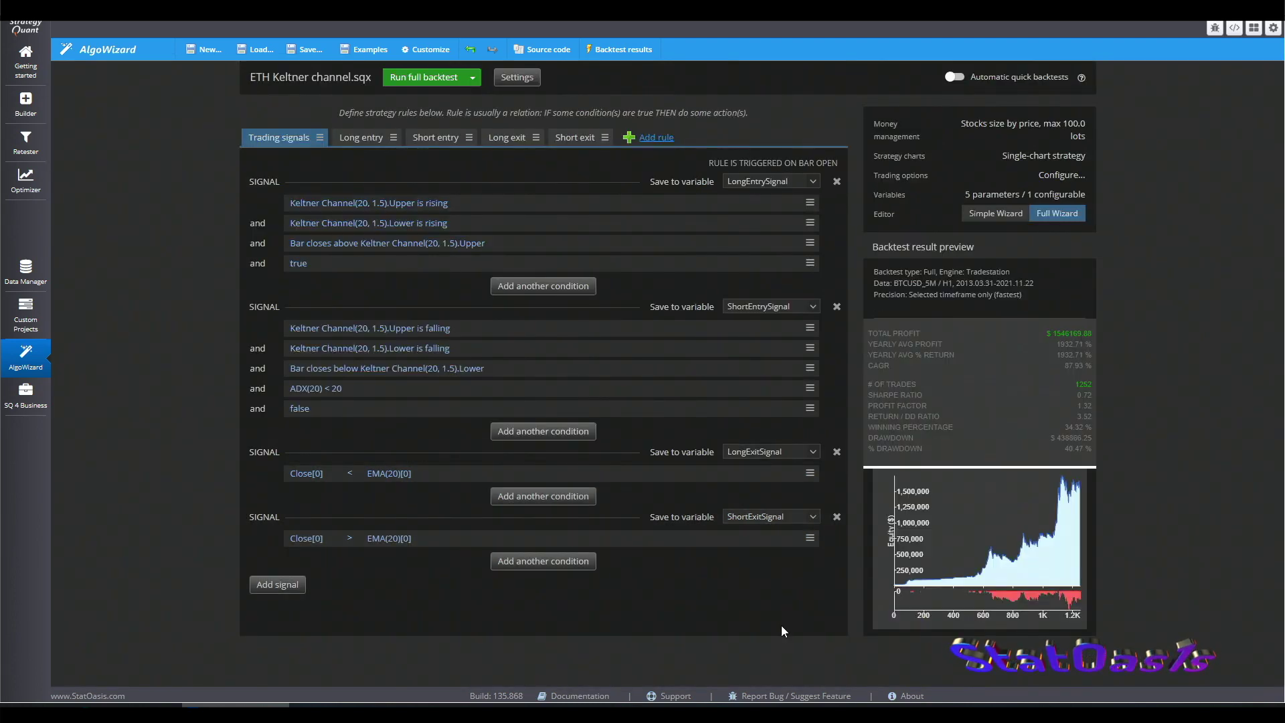
{"action": "left_click", "coordinate": [1044, 558]}
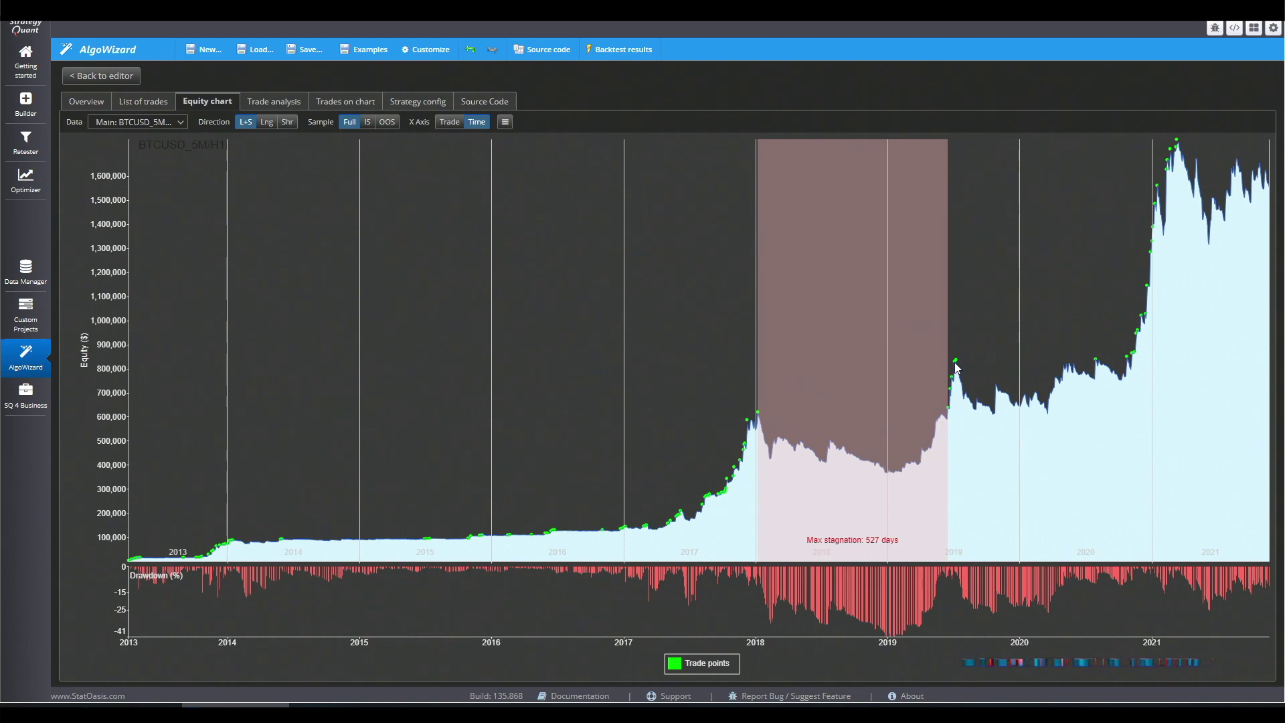
- Back in the editor's backtest settings, switch the BTC backtest to the H12 timeframe
{"action": "mouse_move", "coordinate": [1092, 385]}
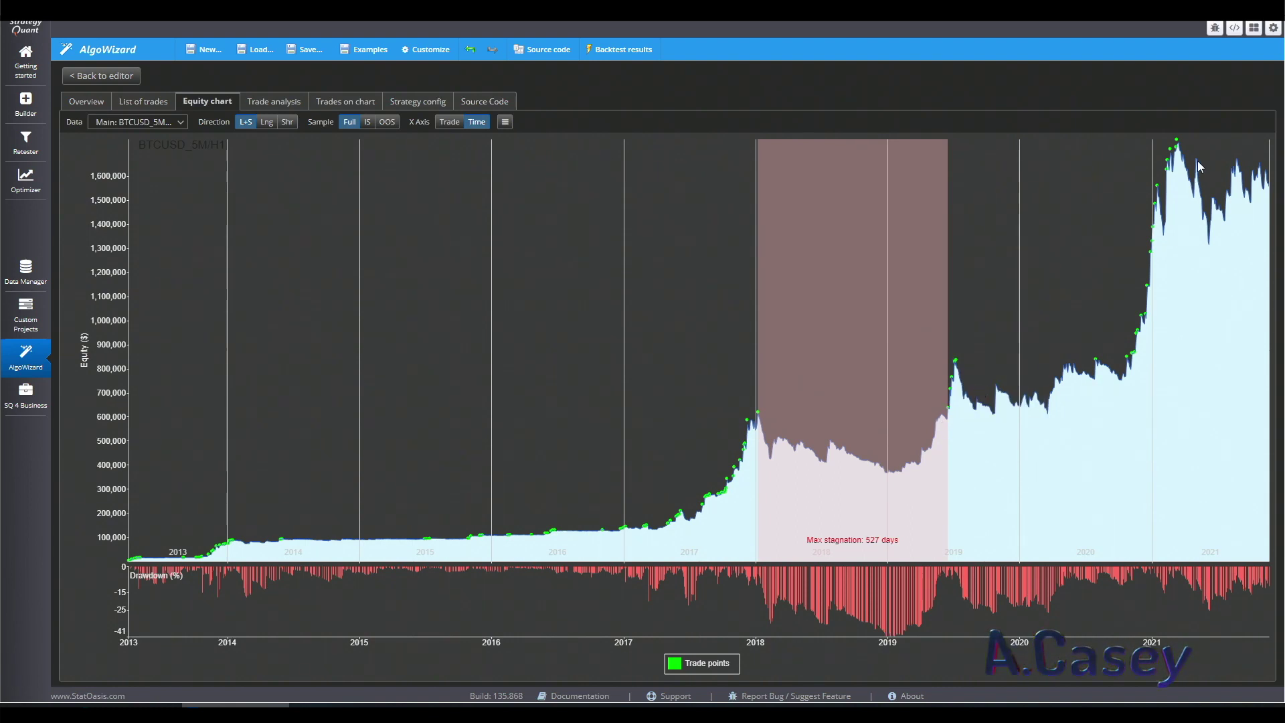
{"action": "left_click", "coordinate": [101, 76]}
{"action": "left_click", "coordinate": [519, 76]}
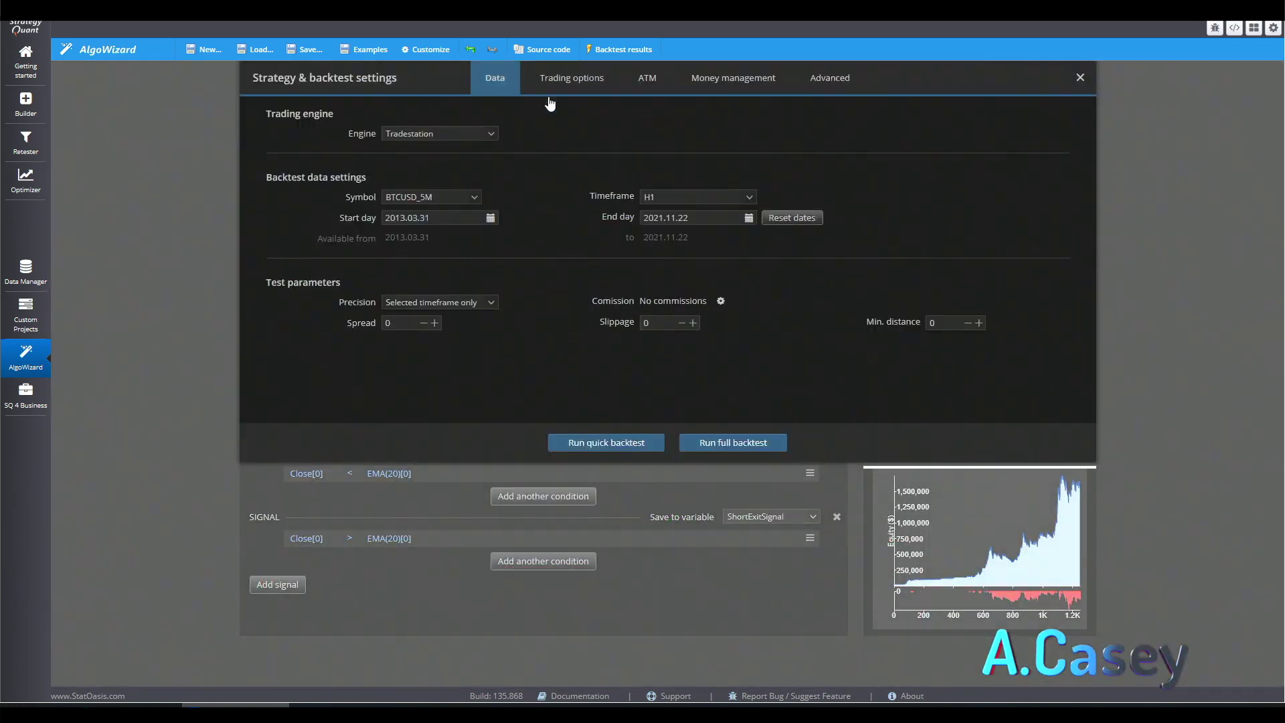
{"action": "left_click", "coordinate": [692, 196]}
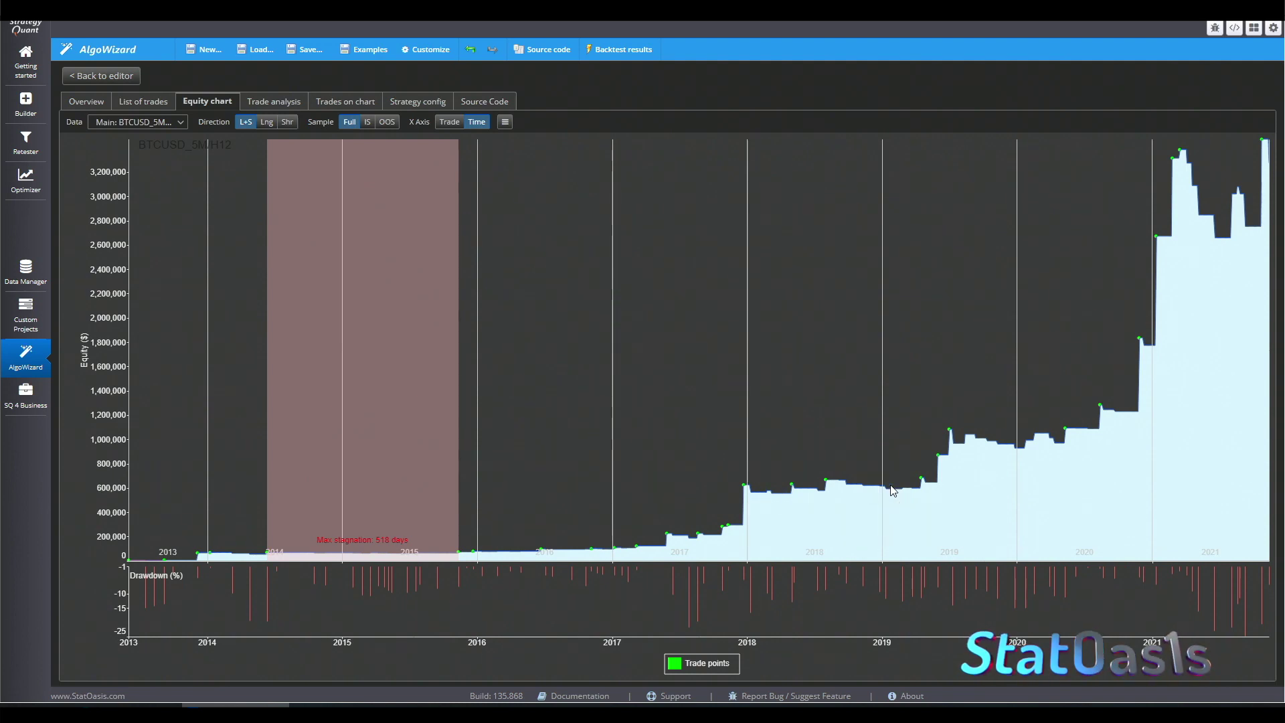
{"action": "mouse_move", "coordinate": [793, 487]}
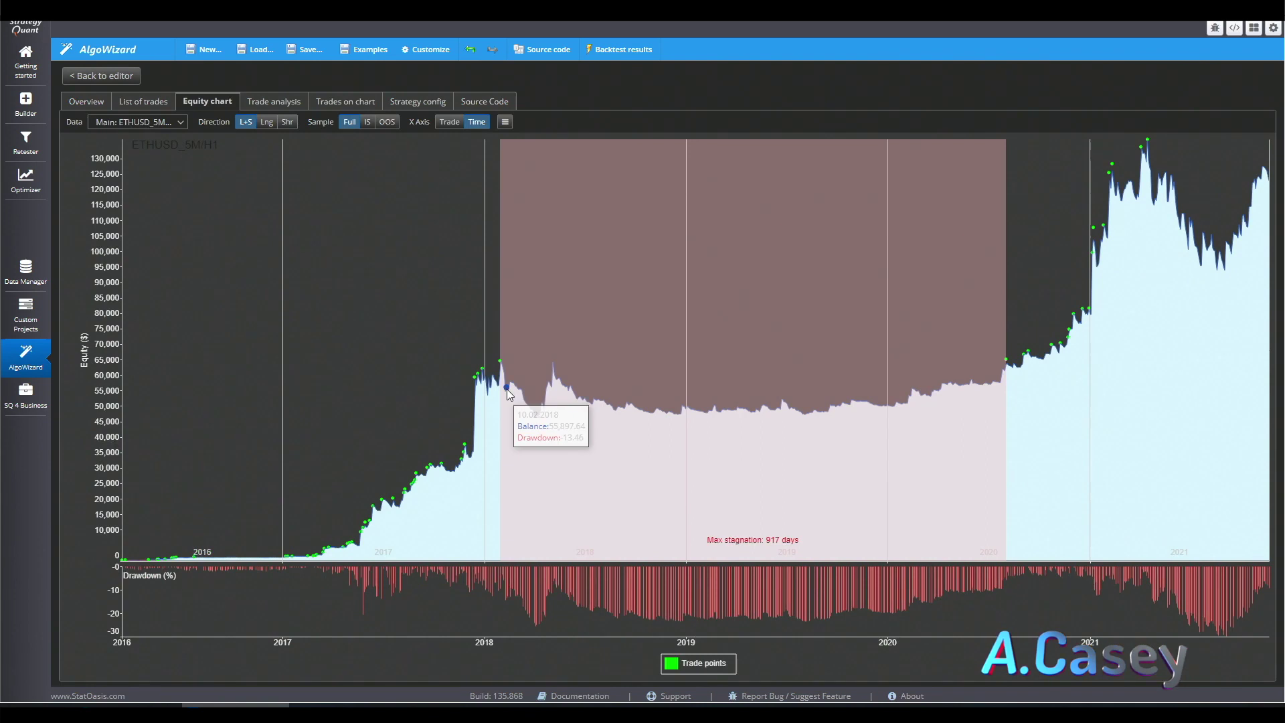
- Set the ETH backtest timeframe to H12, run the full backtest, and view the results
{"action": "mouse_move", "coordinate": [983, 389]}
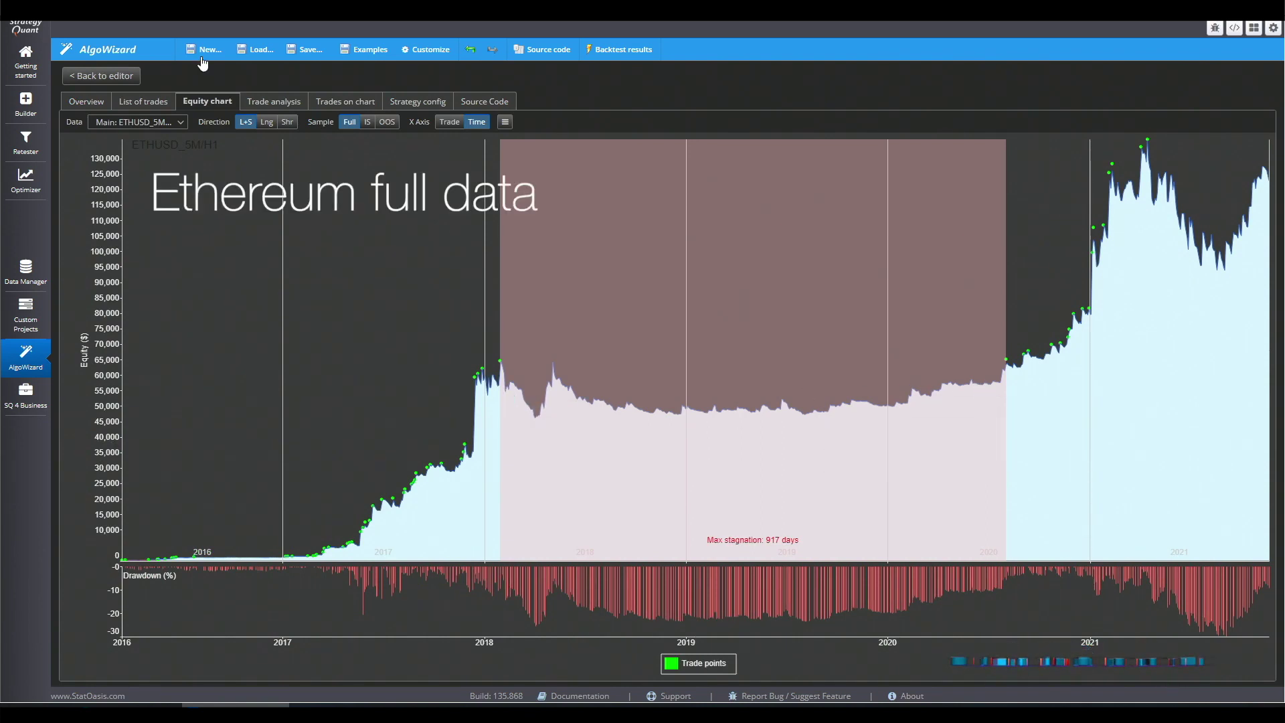
{"action": "left_click", "coordinate": [101, 75]}
{"action": "left_click", "coordinate": [520, 75]}
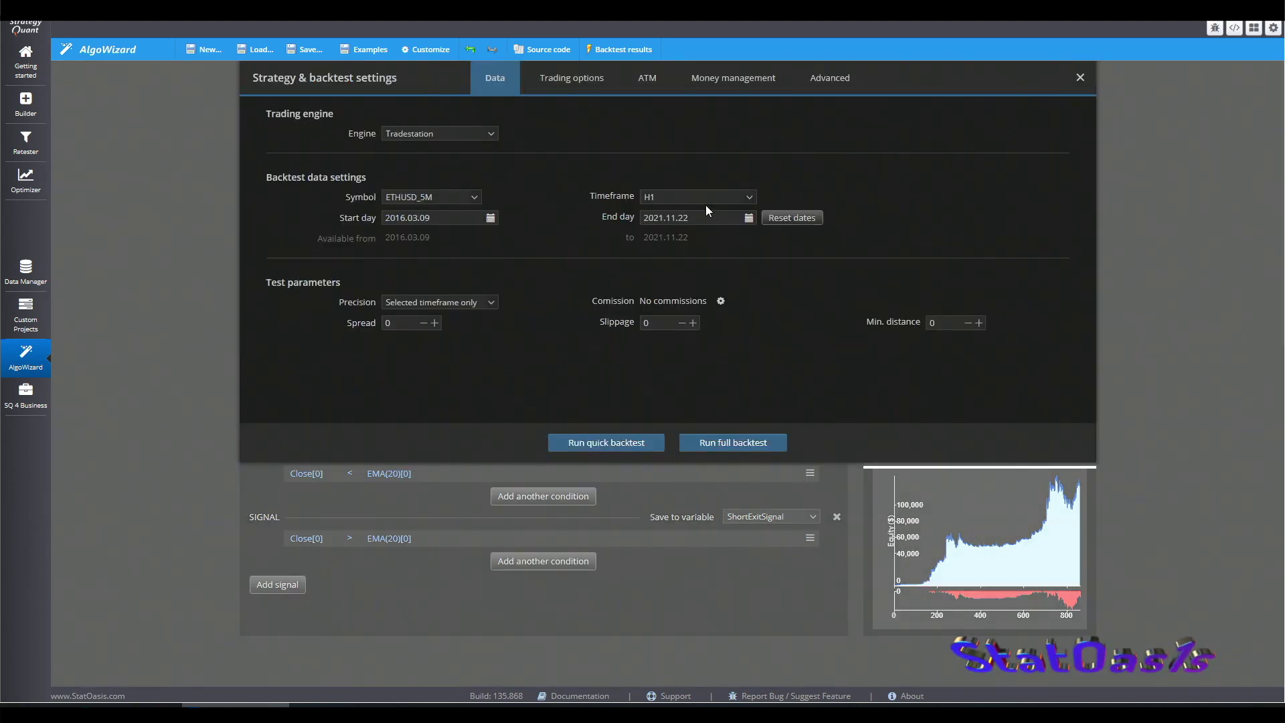
{"action": "left_click", "coordinate": [705, 201]}
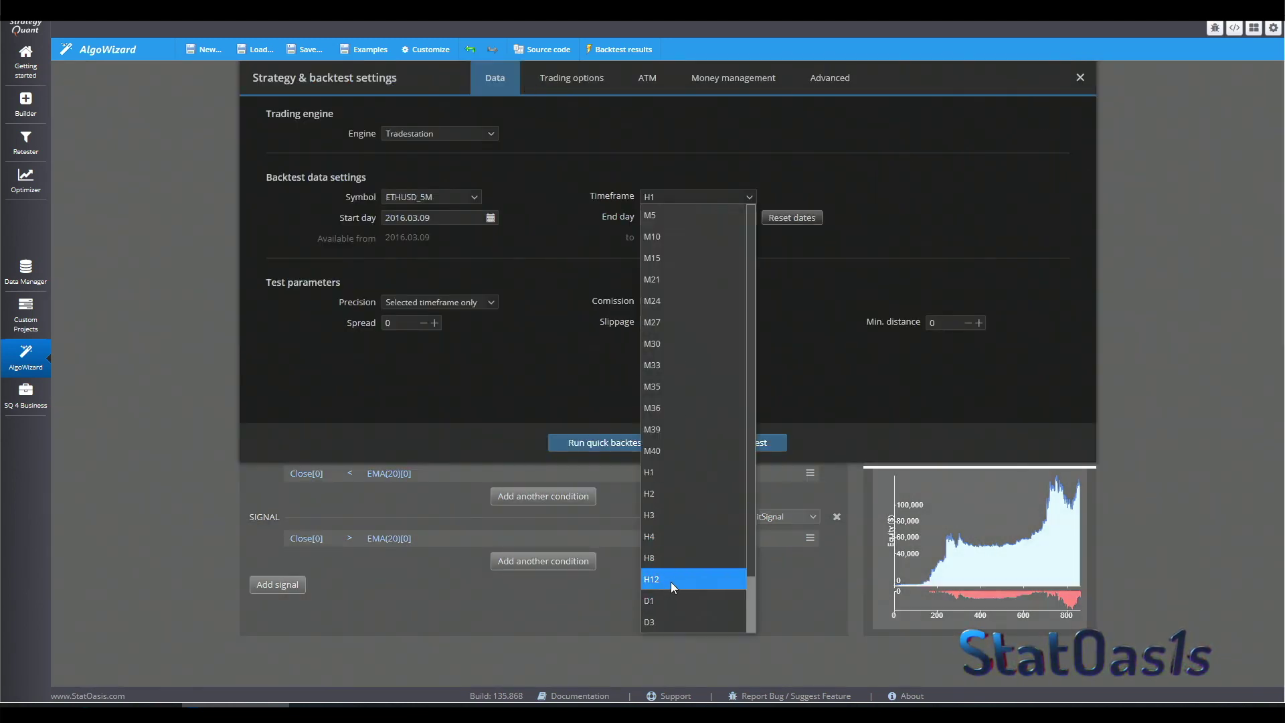
{"action": "left_click", "coordinate": [671, 581]}
{"action": "left_click", "coordinate": [737, 444]}
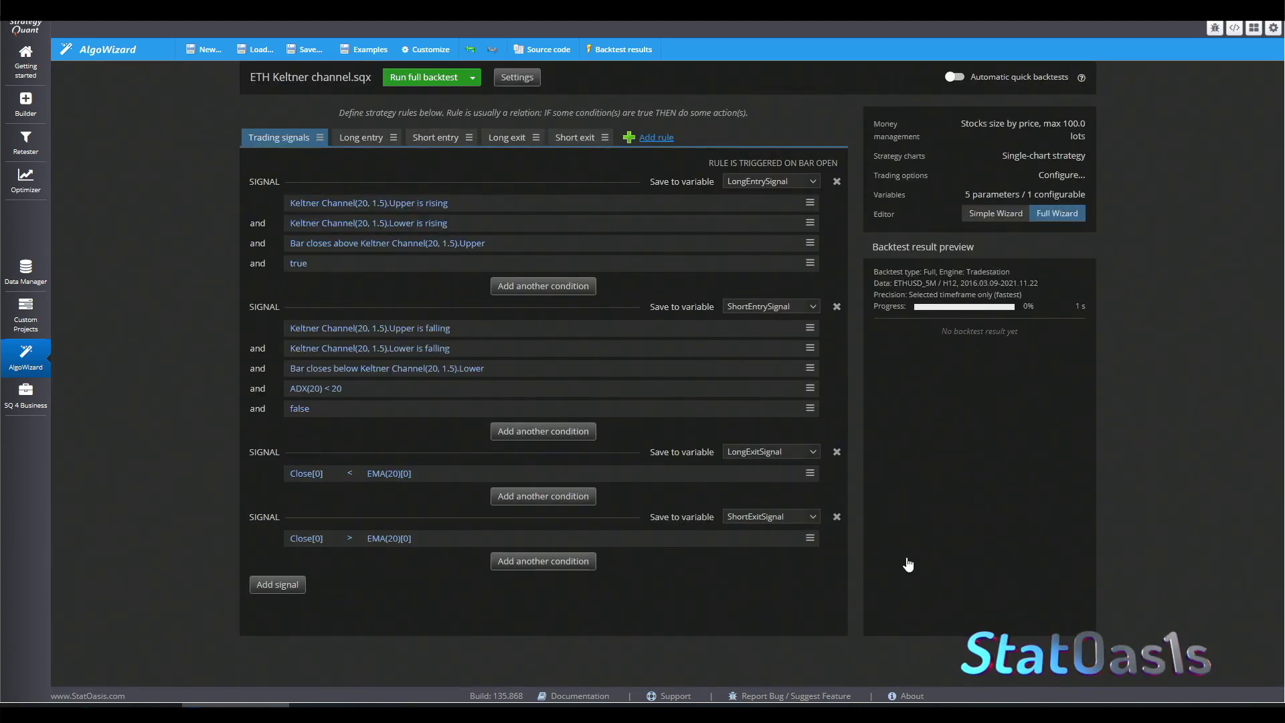
{"action": "left_click", "coordinate": [973, 565]}
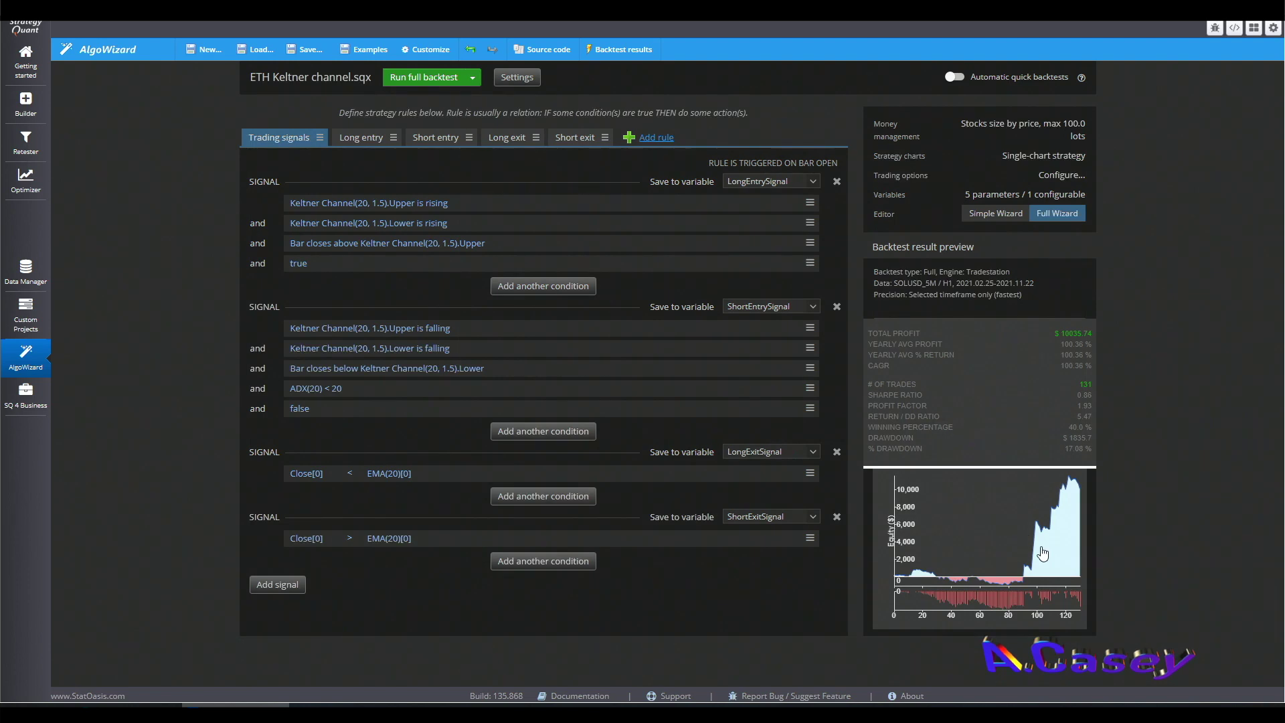
{"action": "left_click", "coordinate": [1070, 550]}
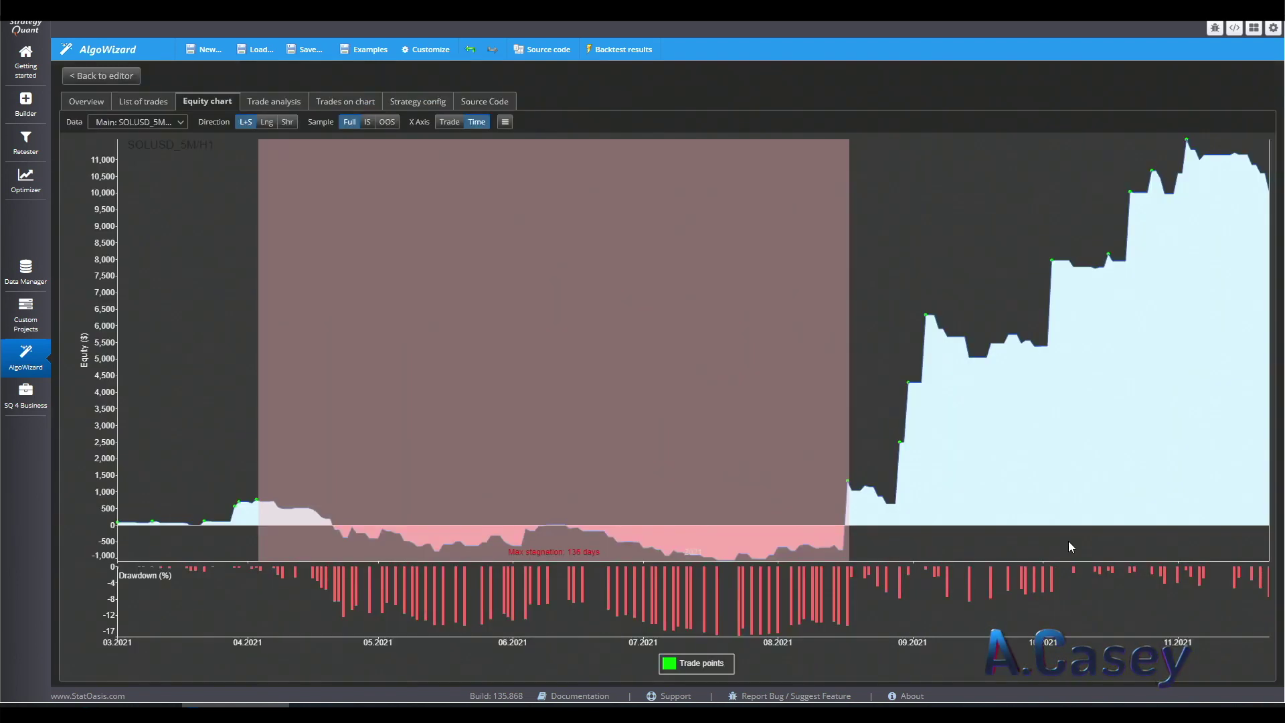